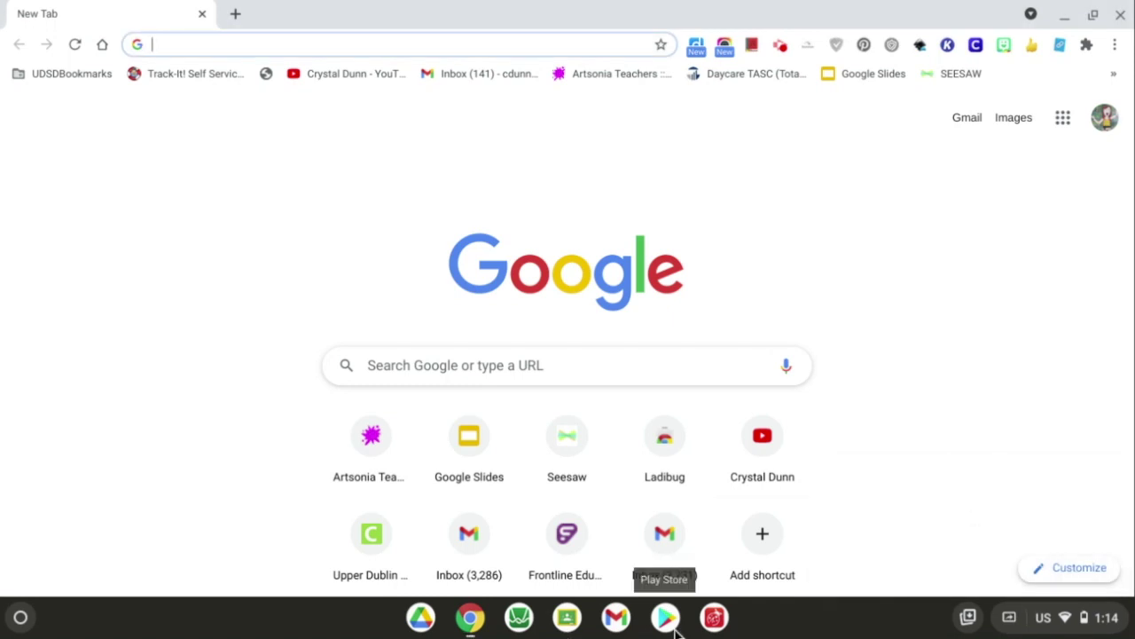
Search the Google Play Store for "sketchbook" and open the SketchBook - draw and paint app
click(667, 620)
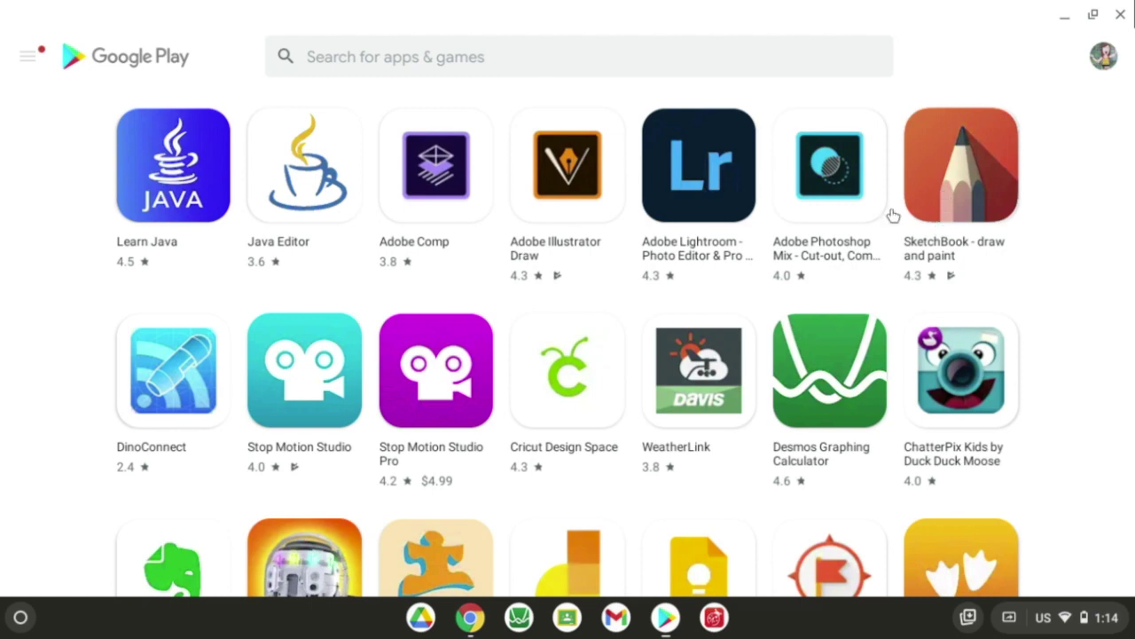
click(308, 58)
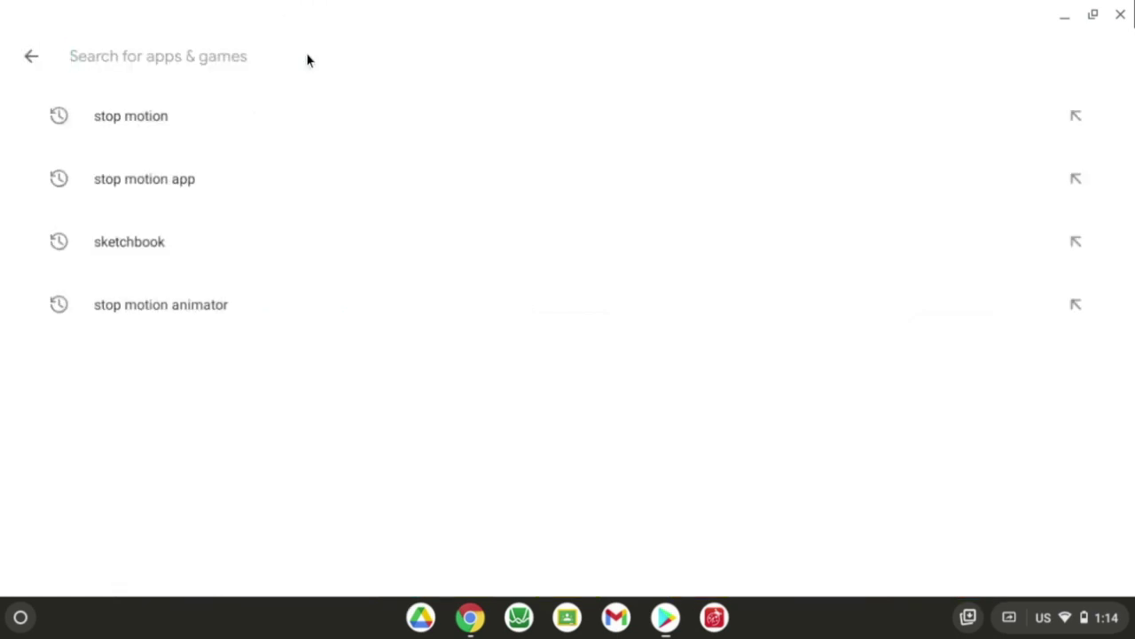
text(sketch)
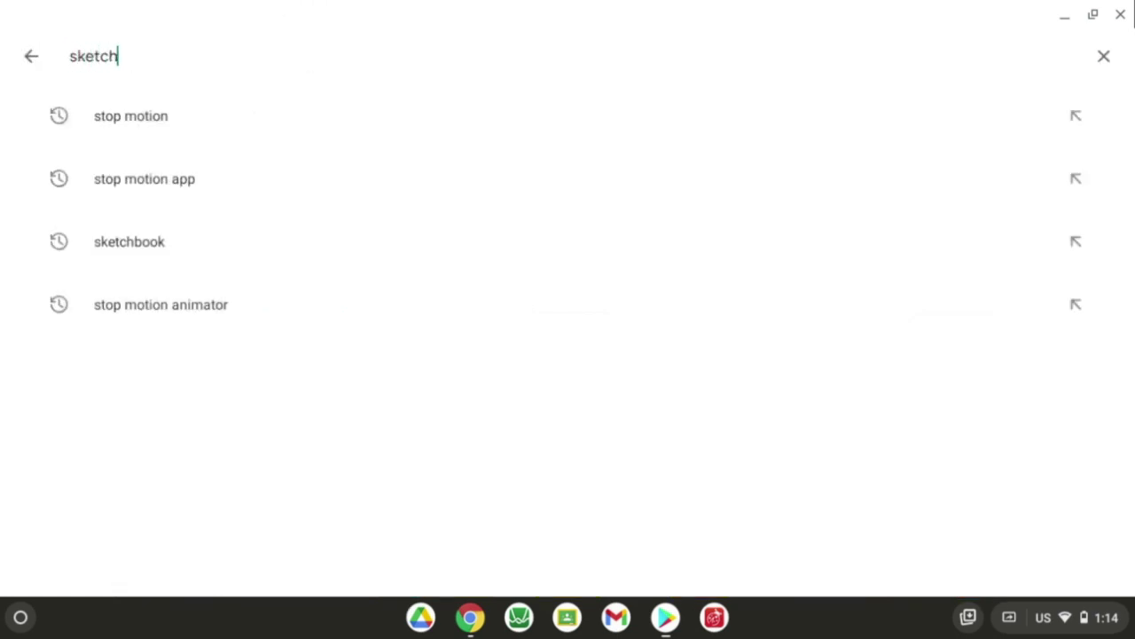
text(book)
key(Return)
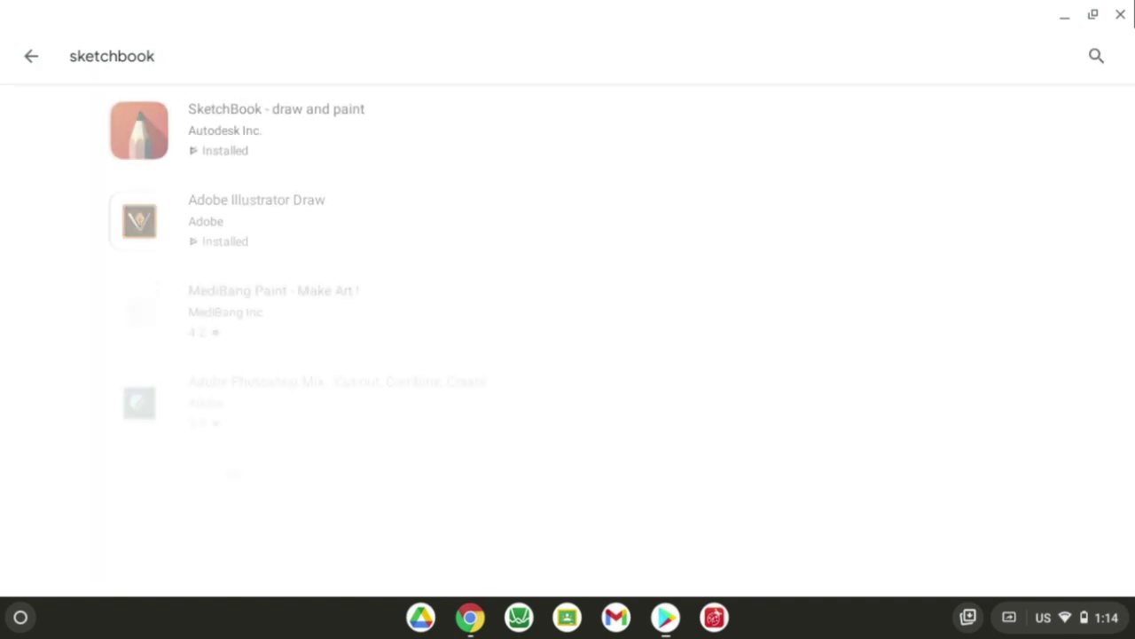
click(158, 119)
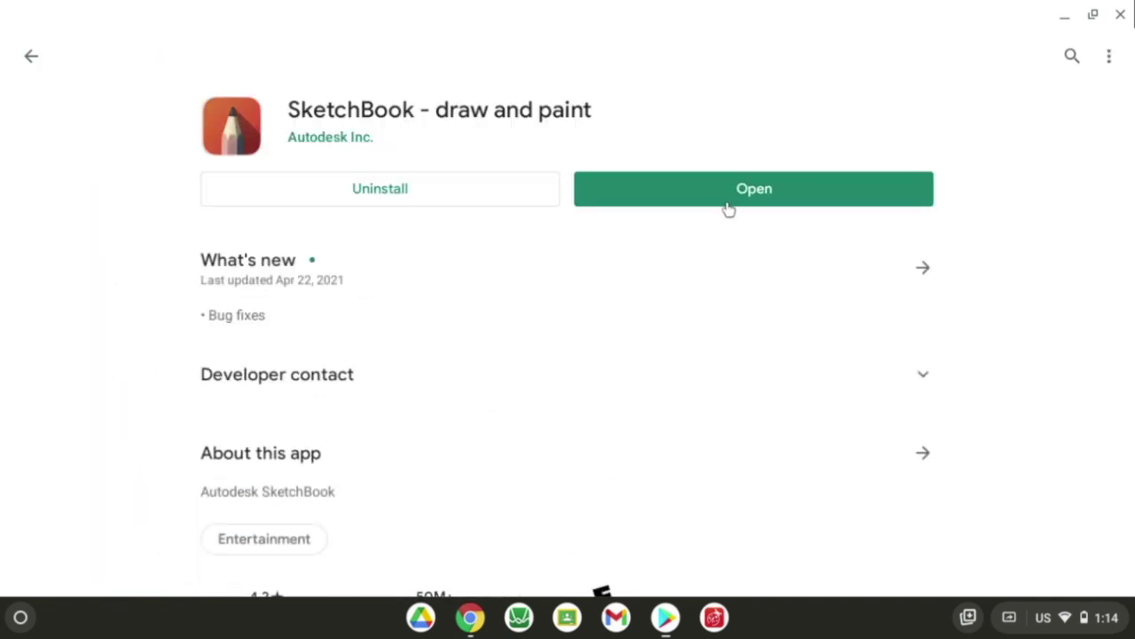
click(775, 194)
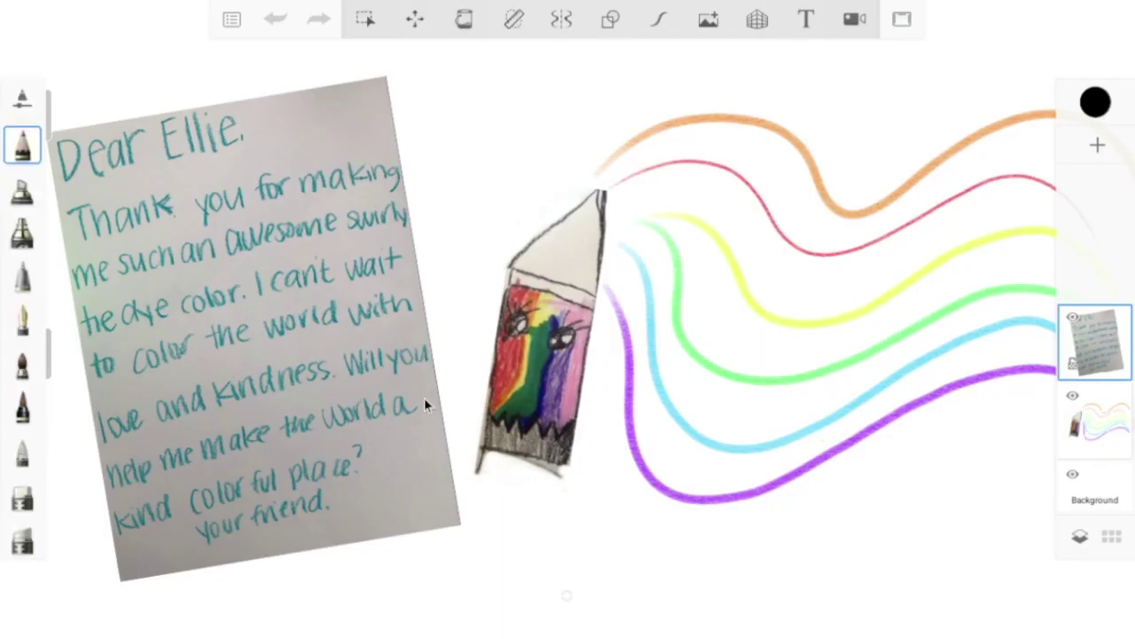
Create a new blank sketch and show its whole canvas
click(232, 21)
click(517, 270)
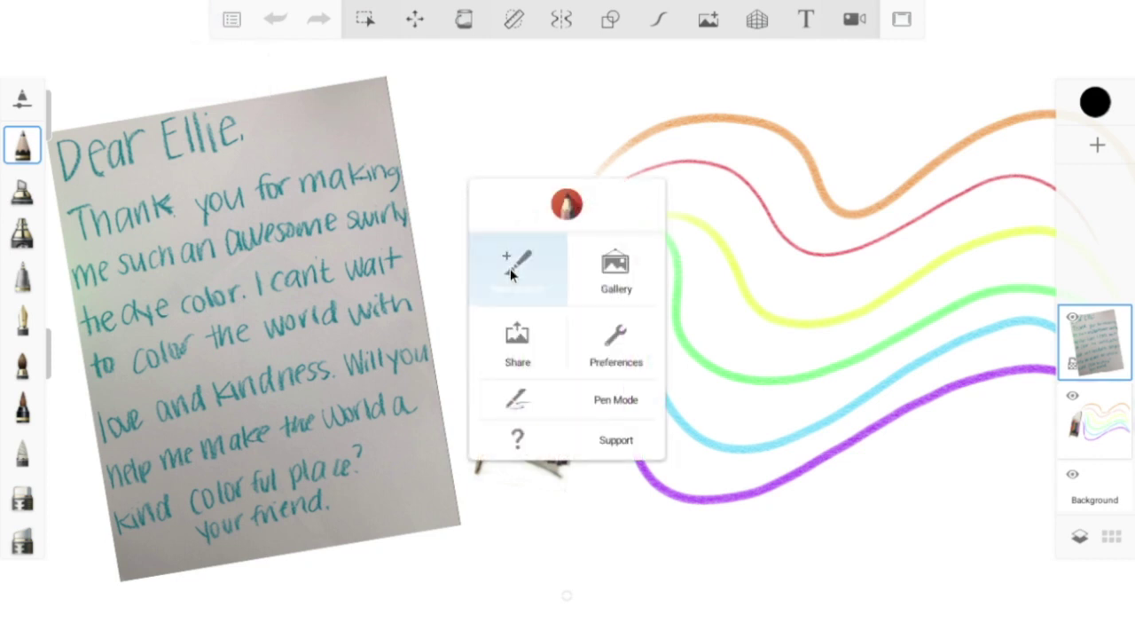
click(510, 275)
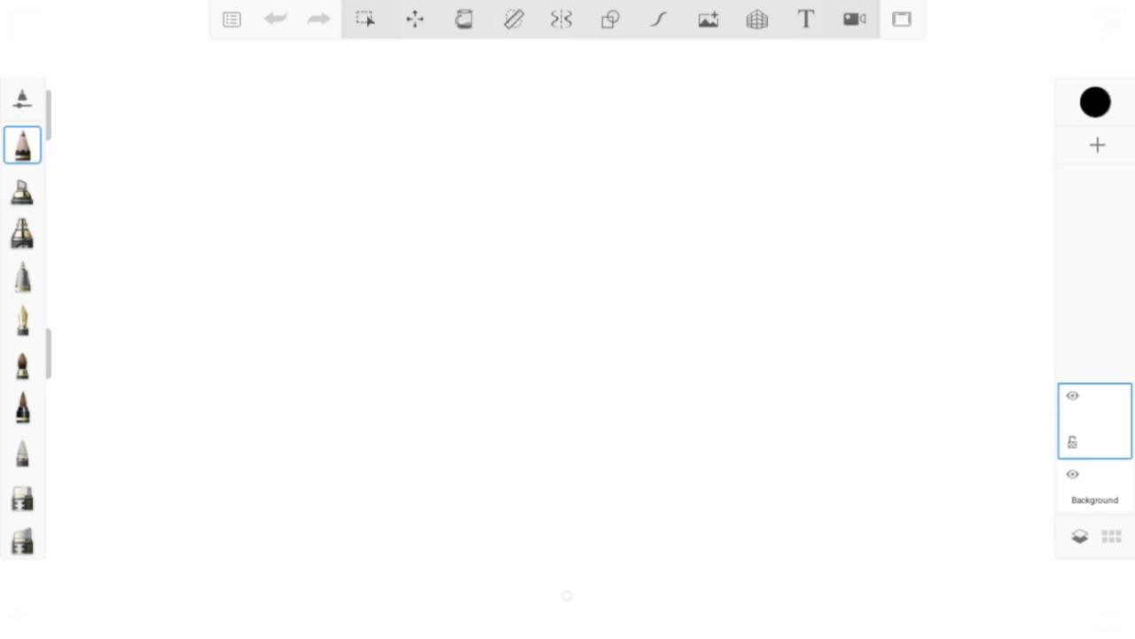
scroll(511, 278, down, 3)
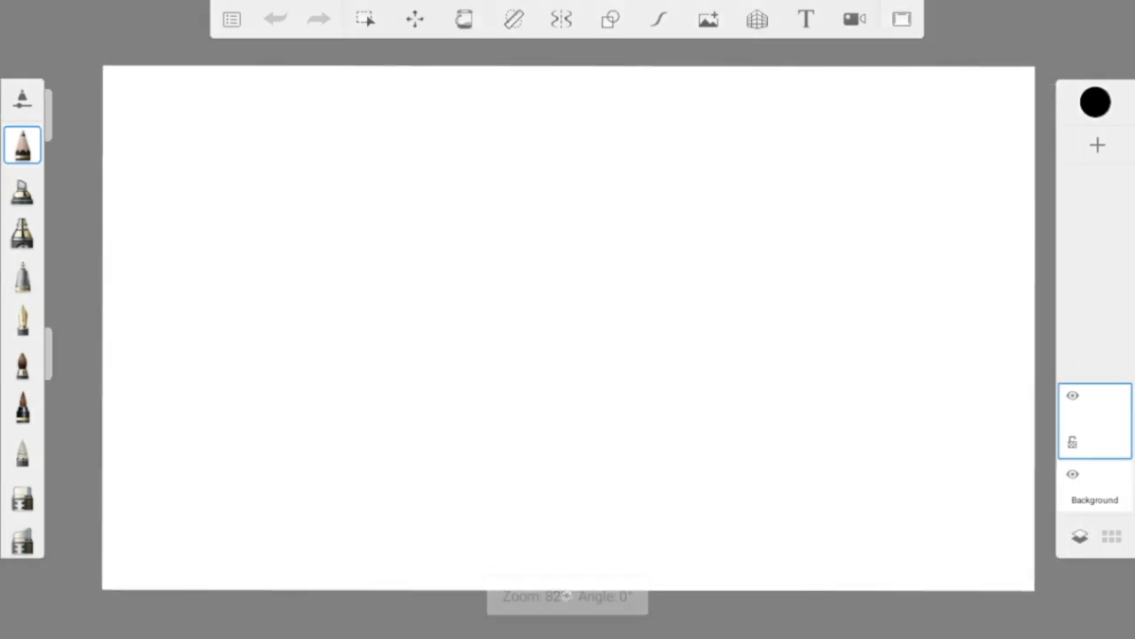
Minimize the sketch, switch to Chrome and search Google Images for "vans"
mouse_move(907, 6)
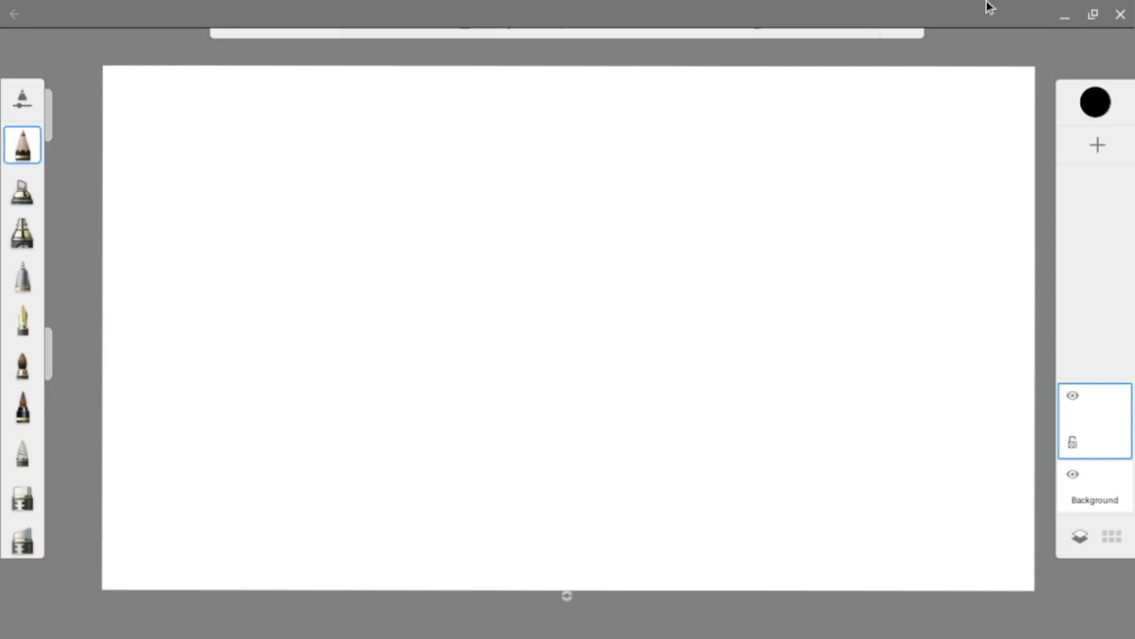
click(1063, 14)
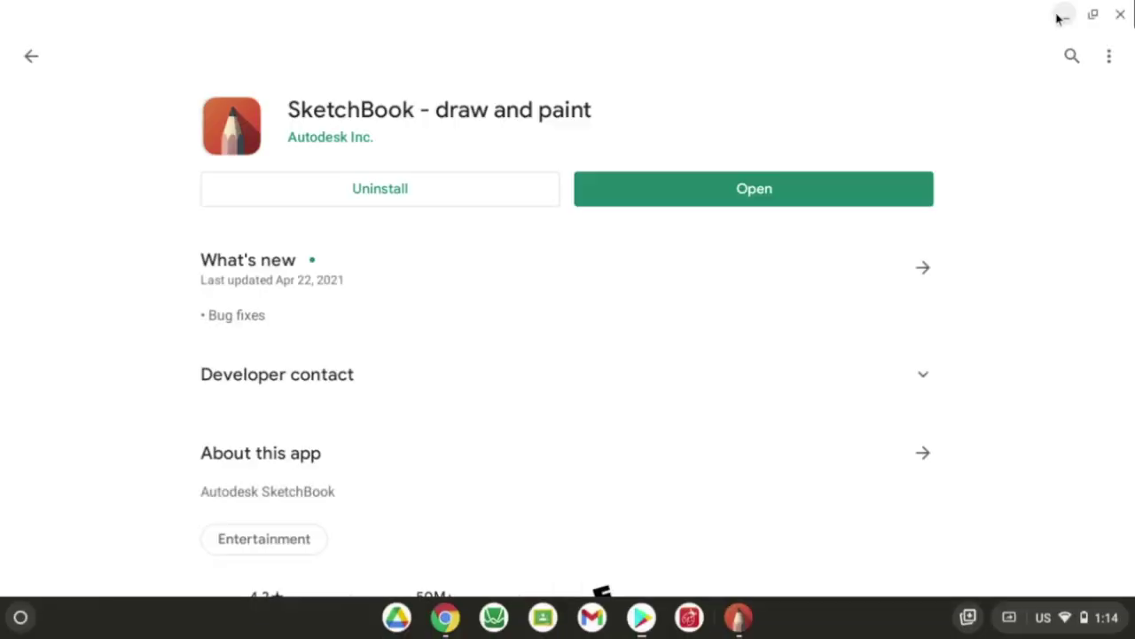
click(446, 617)
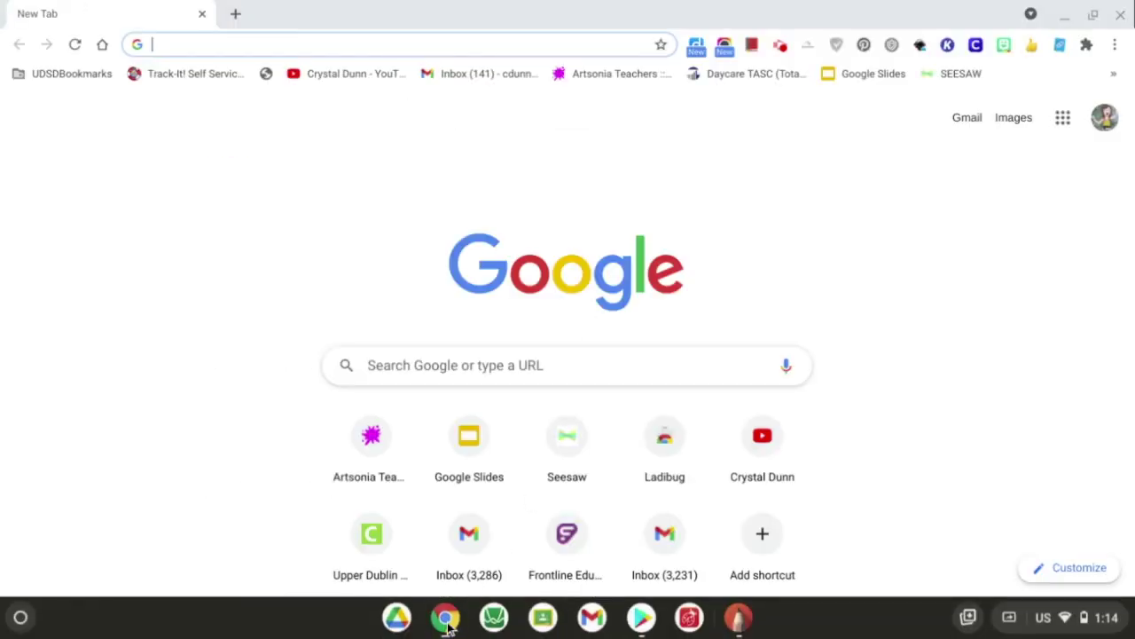
click(426, 369)
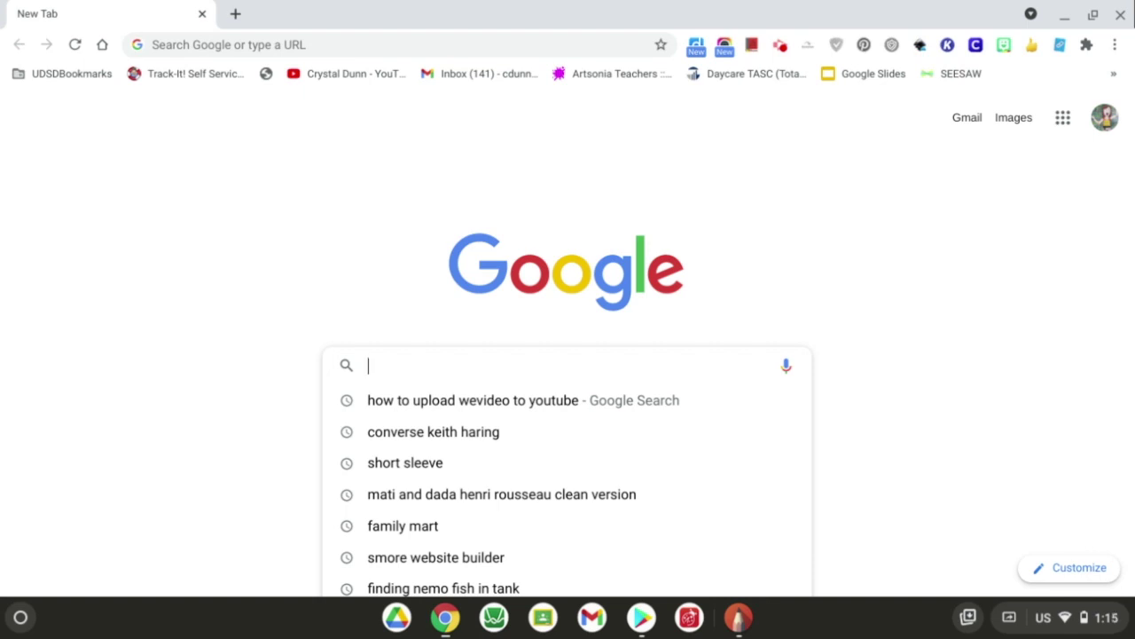
text(van)
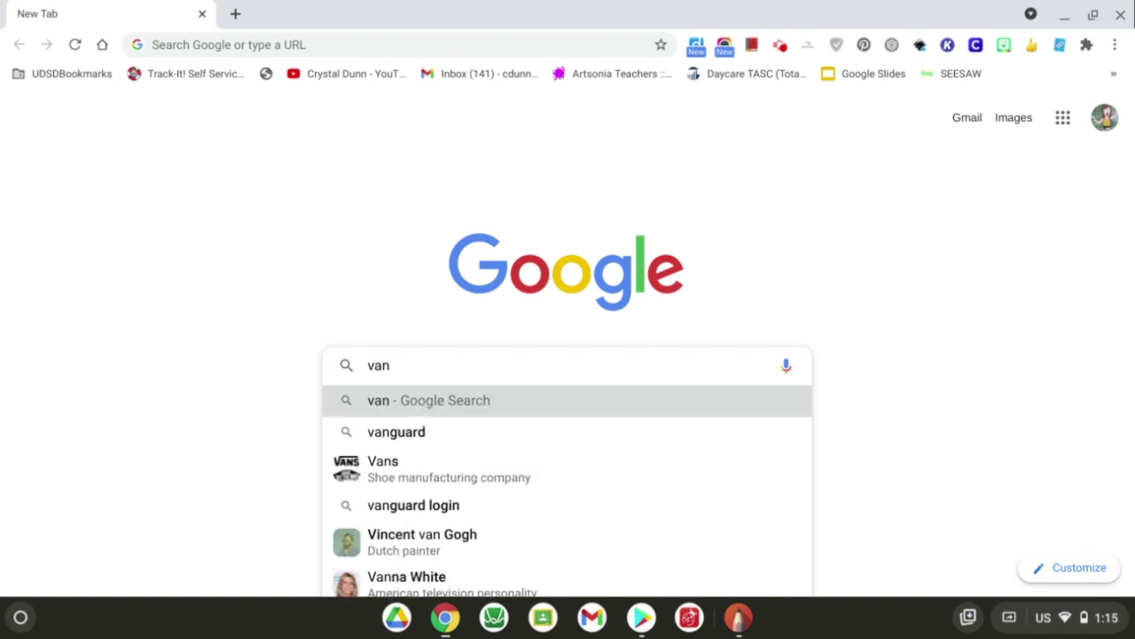
text(s)
key(Return)
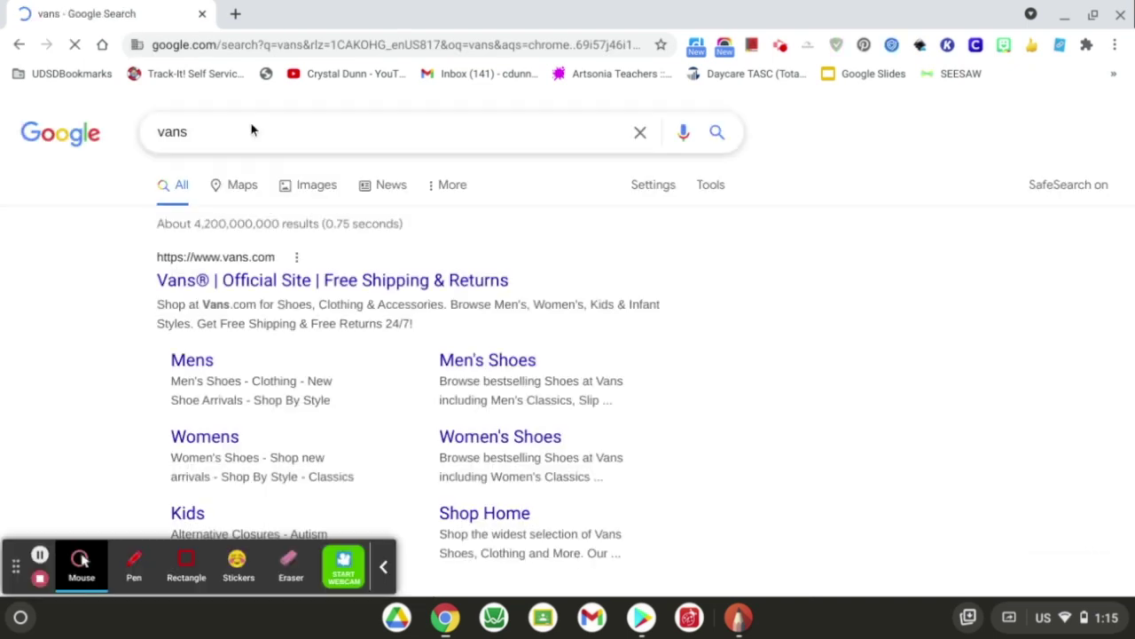
click(311, 184)
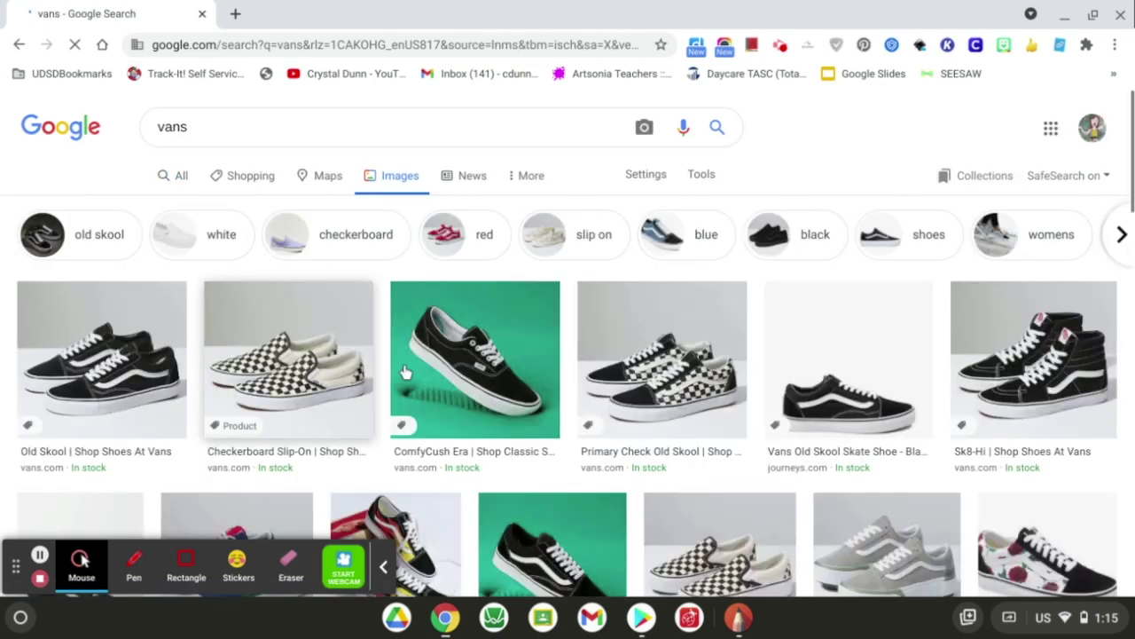
Look through the image results for a suitable shoe photo
scroll(468, 391, down, 2)
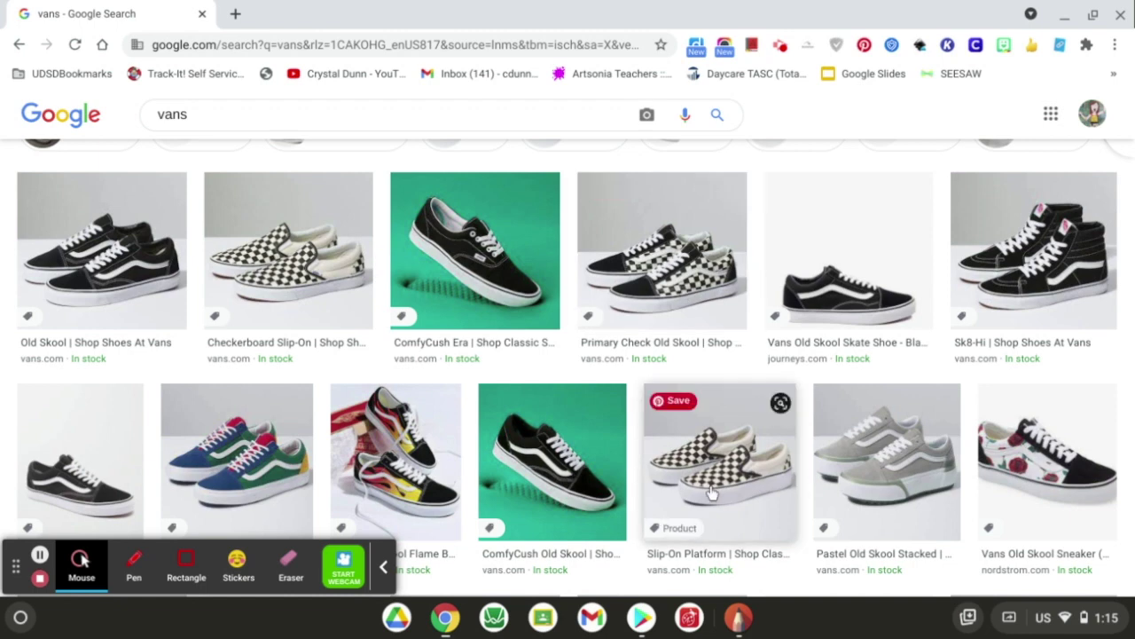
scroll(710, 497, down, 3)
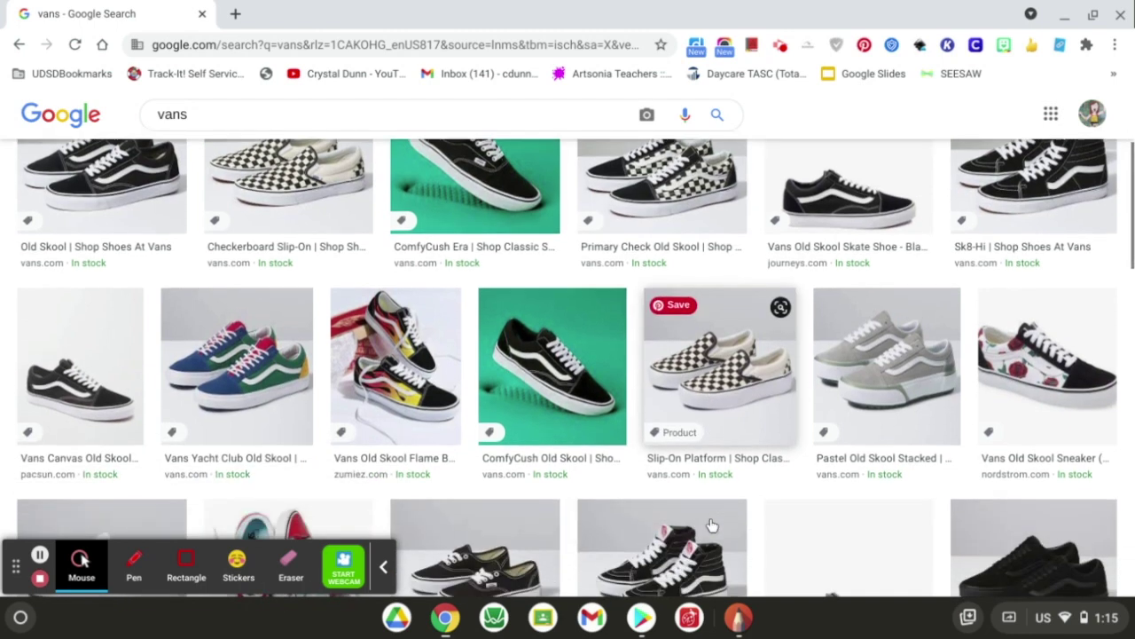
scroll(709, 525, down, 1)
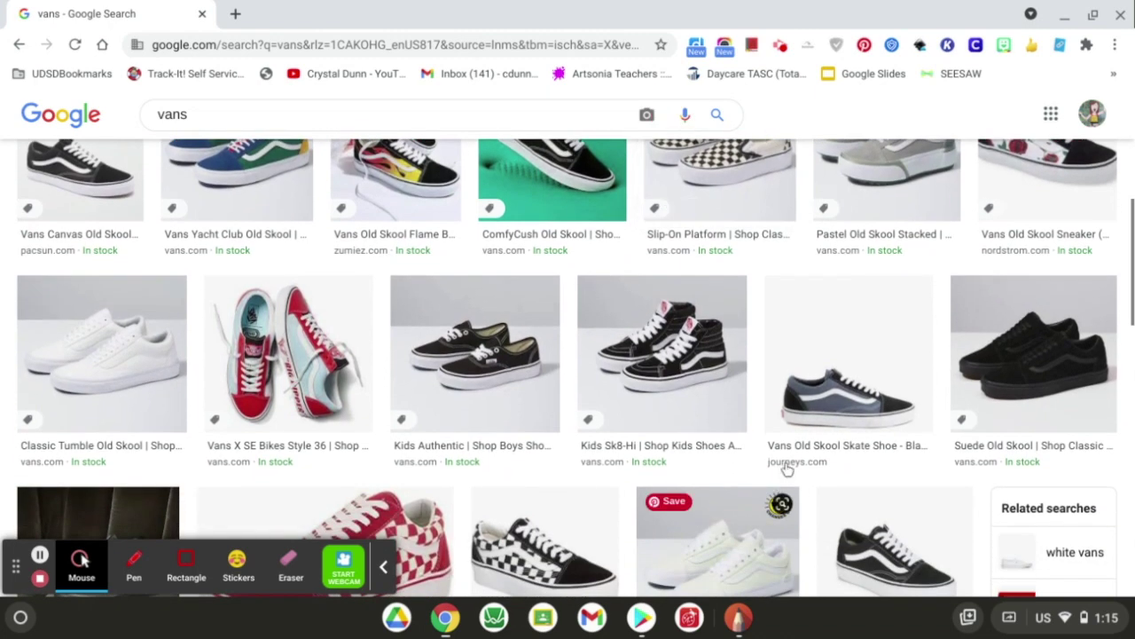
scroll(812, 415, down, 3)
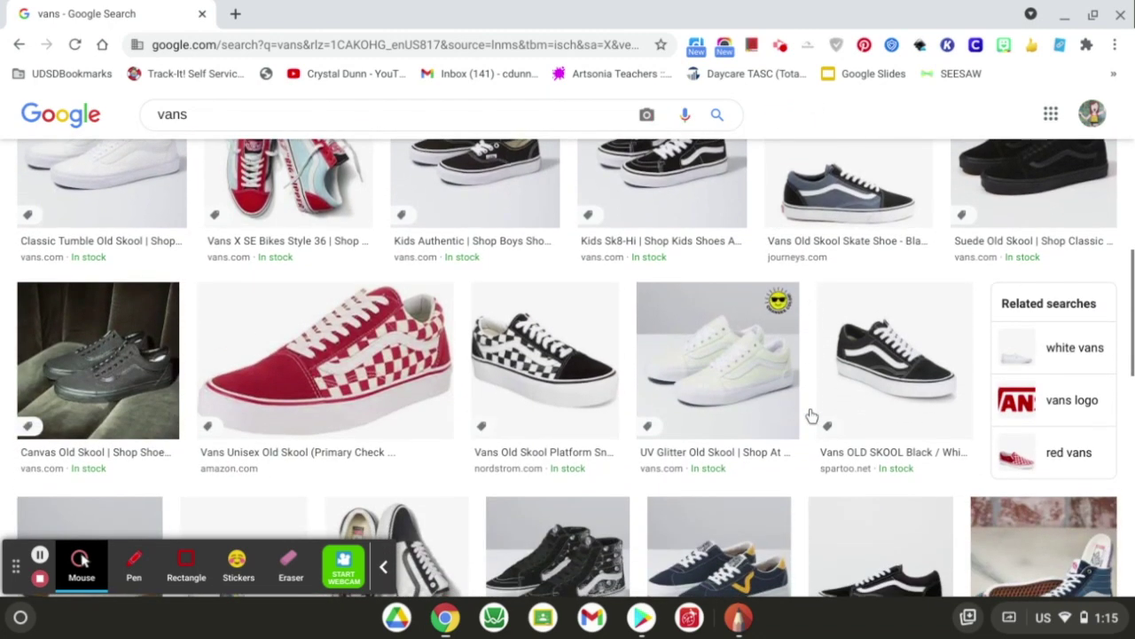
scroll(811, 415, down, 2)
scroll(879, 400, up, 1)
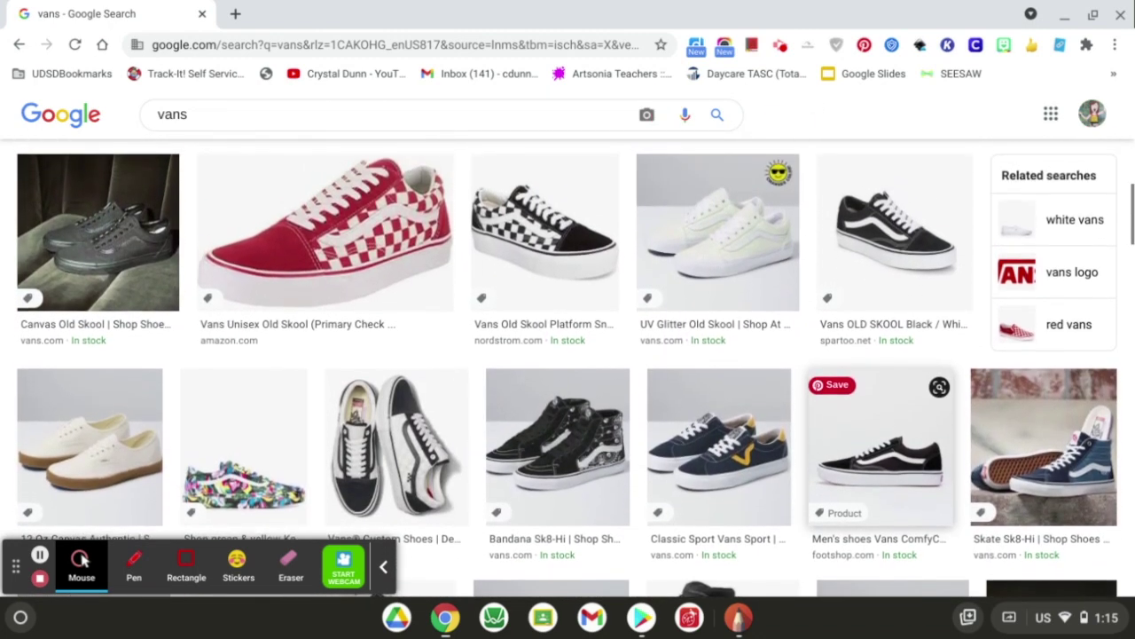
scroll(883, 470, up, 1)
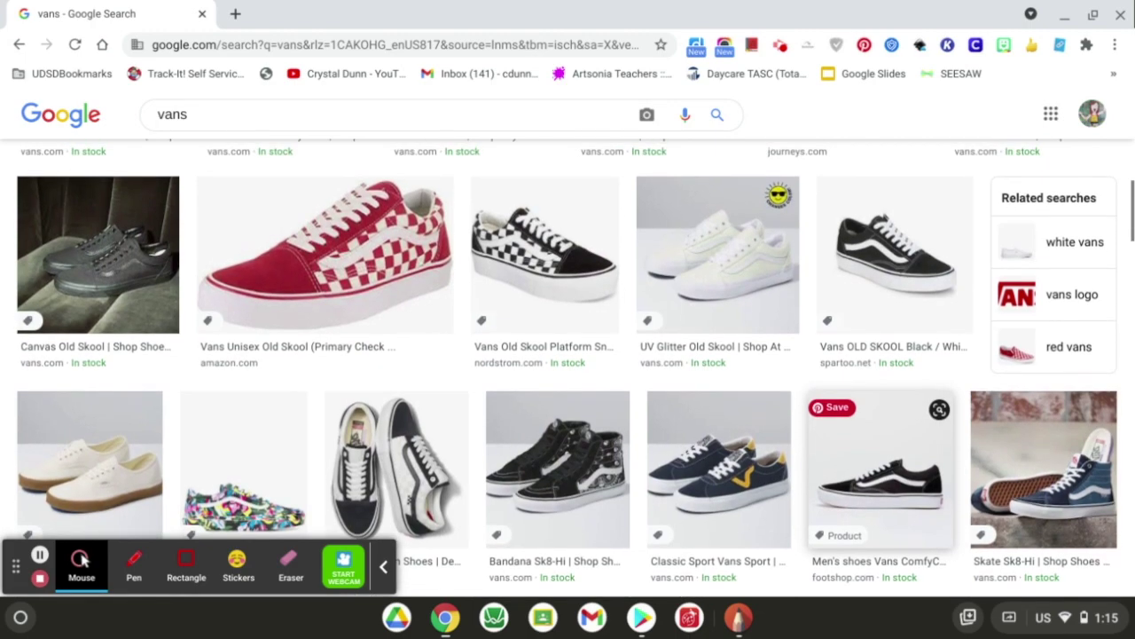
scroll(879, 532, up, 5)
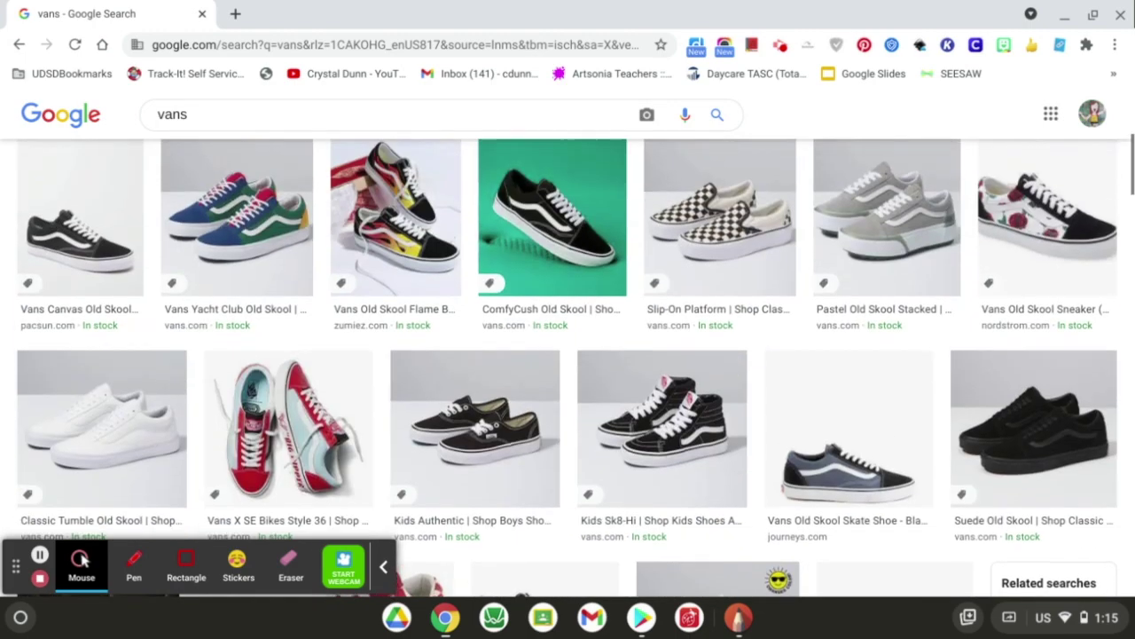
scroll(852, 372, up, 2)
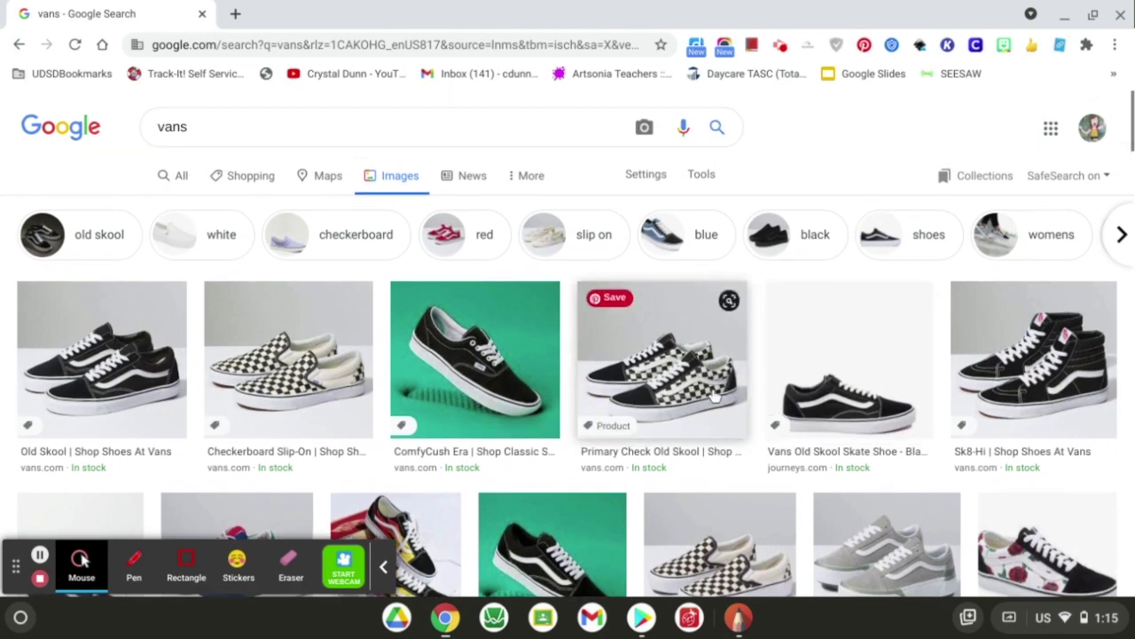
Save the enlarged photo of the black Old Skool shoes to Downloads as "shoe picture"
click(108, 394)
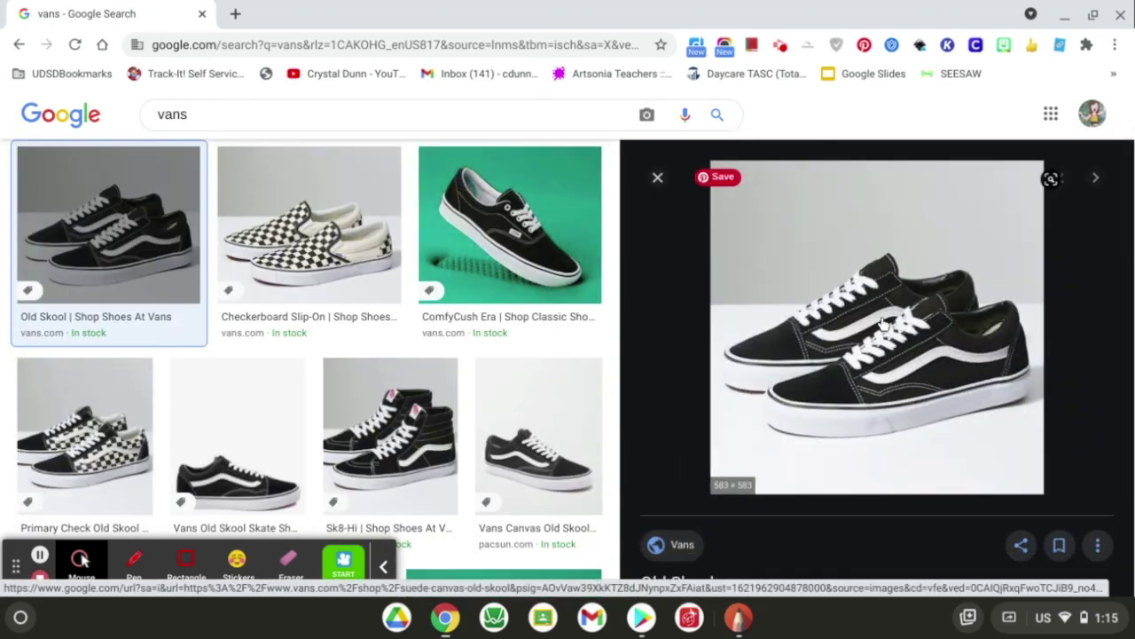
right_click(883, 325)
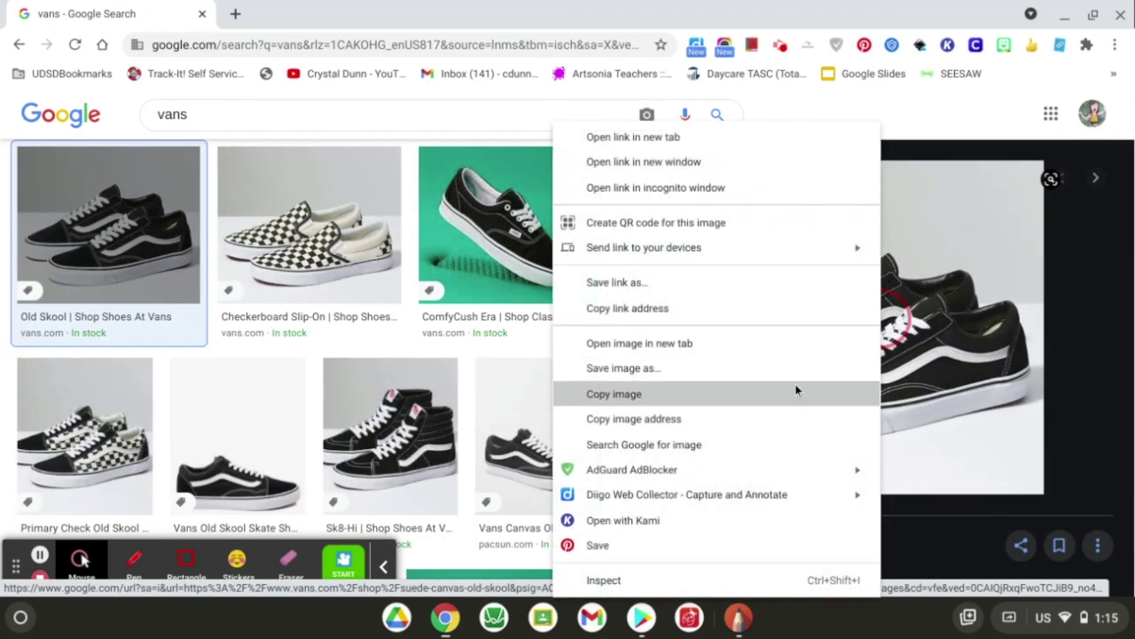
click(796, 367)
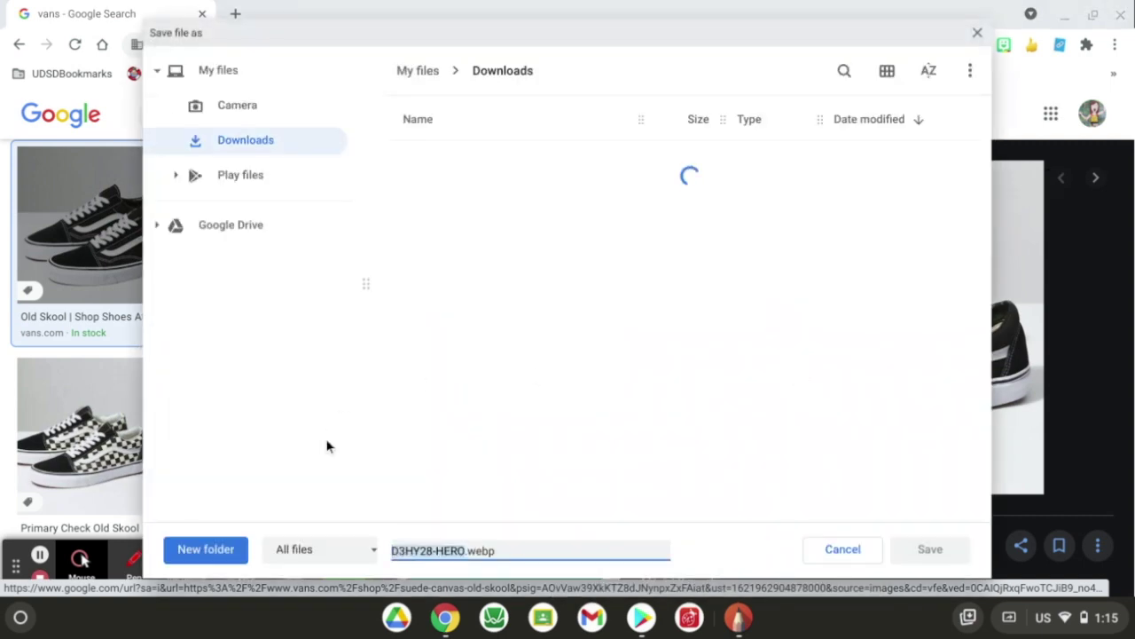
text(shoe picture)
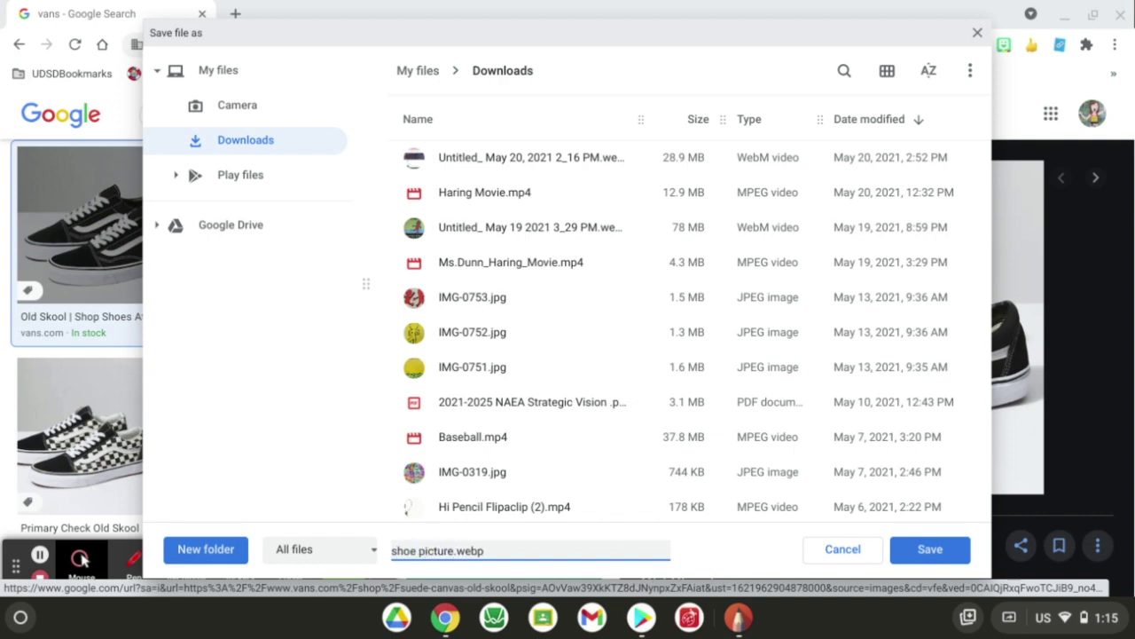
click(925, 549)
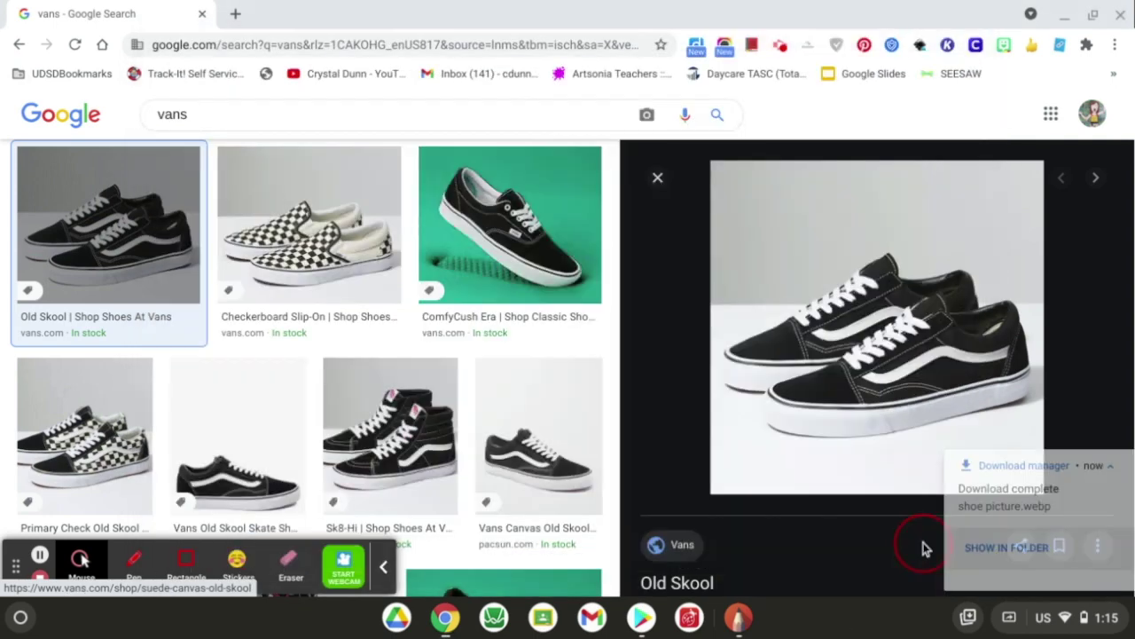
Return to the blank sketch in SketchBook and import "shoe picture.webp" from Downloads as an image
click(740, 618)
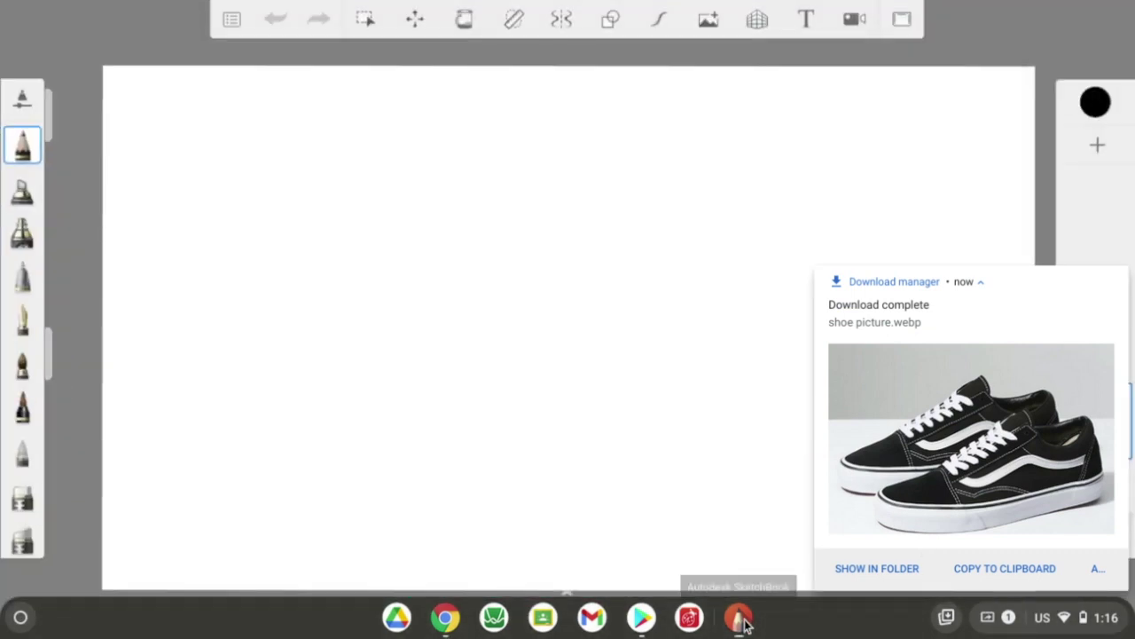
click(1116, 320)
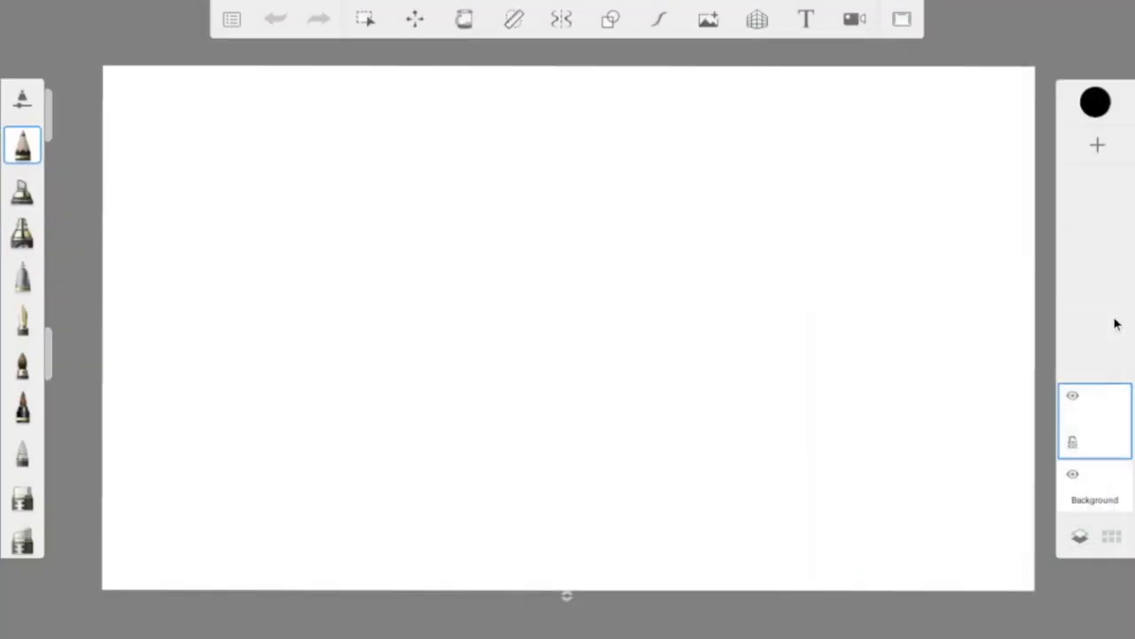
click(709, 20)
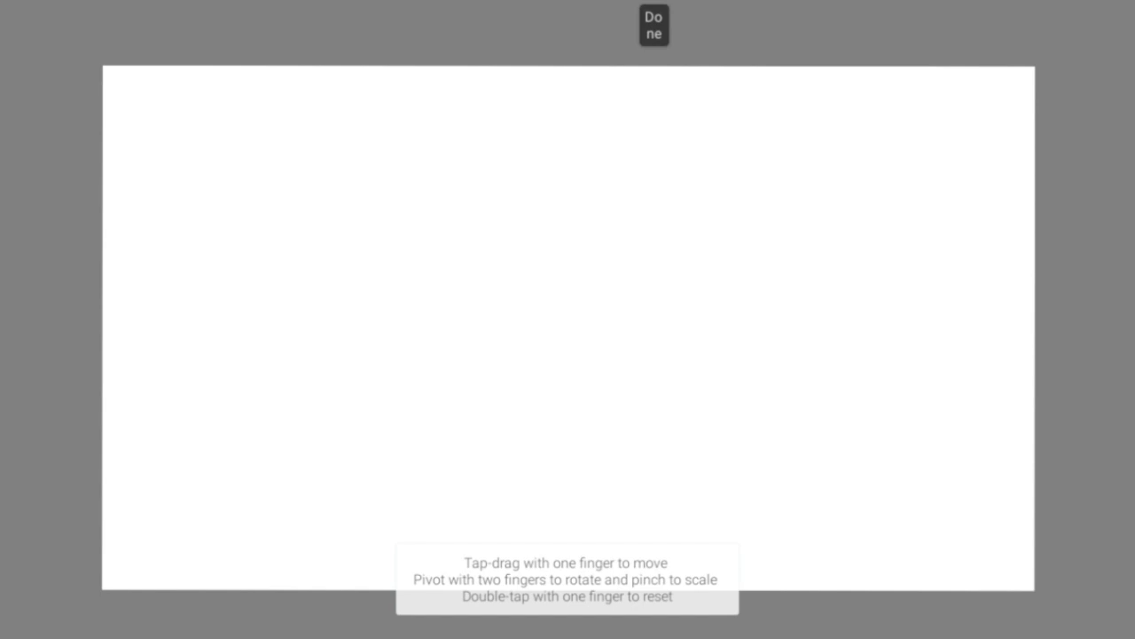
click(658, 34)
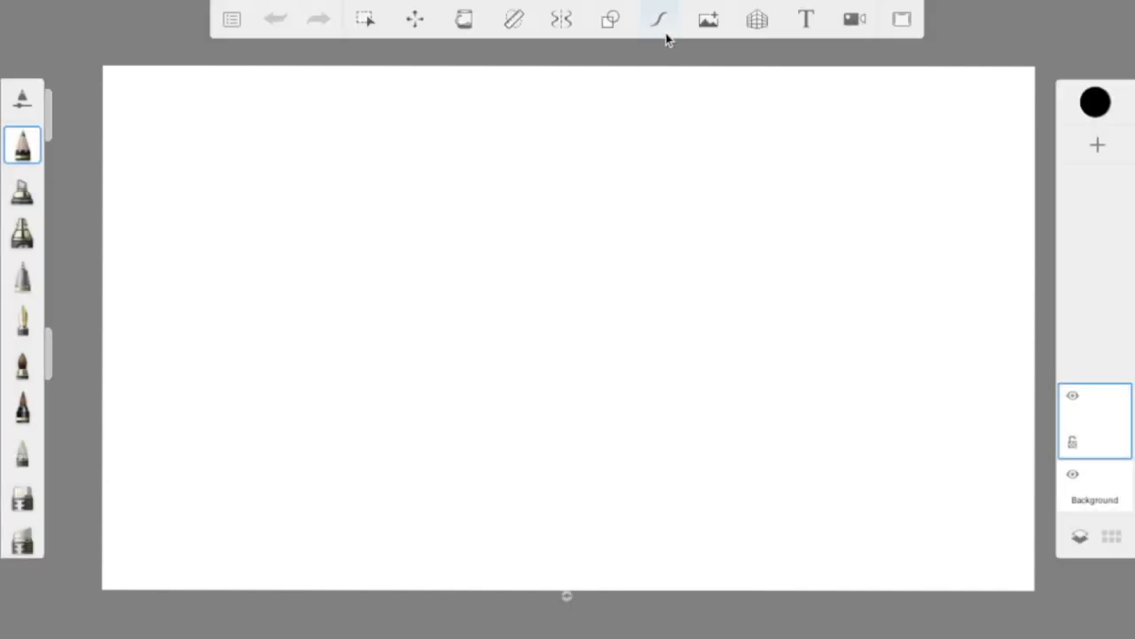
click(718, 30)
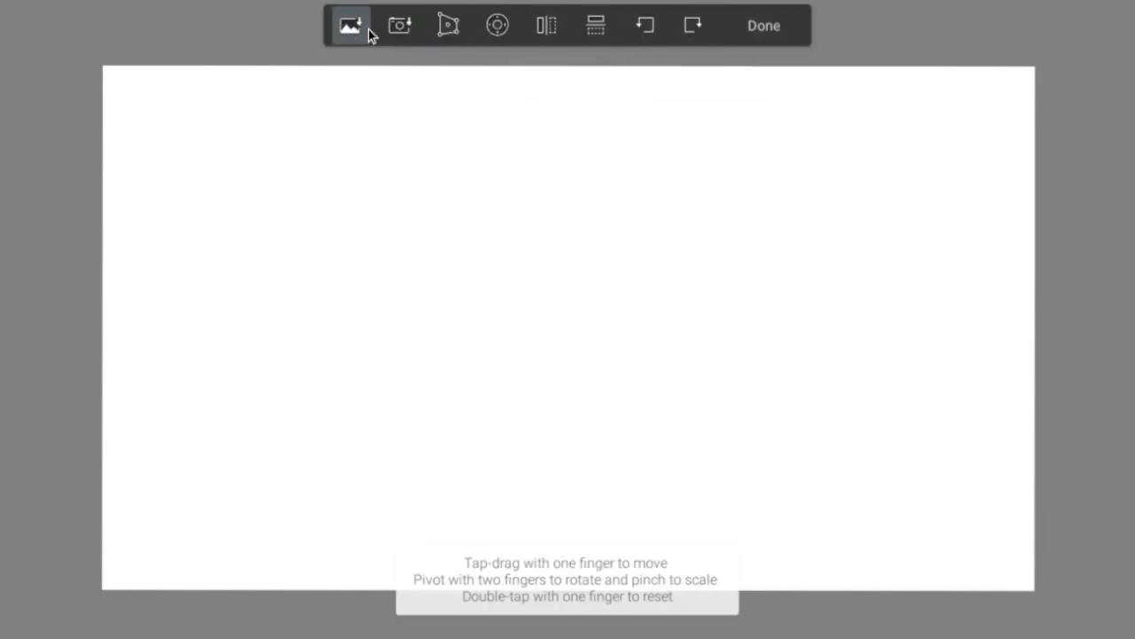
click(368, 30)
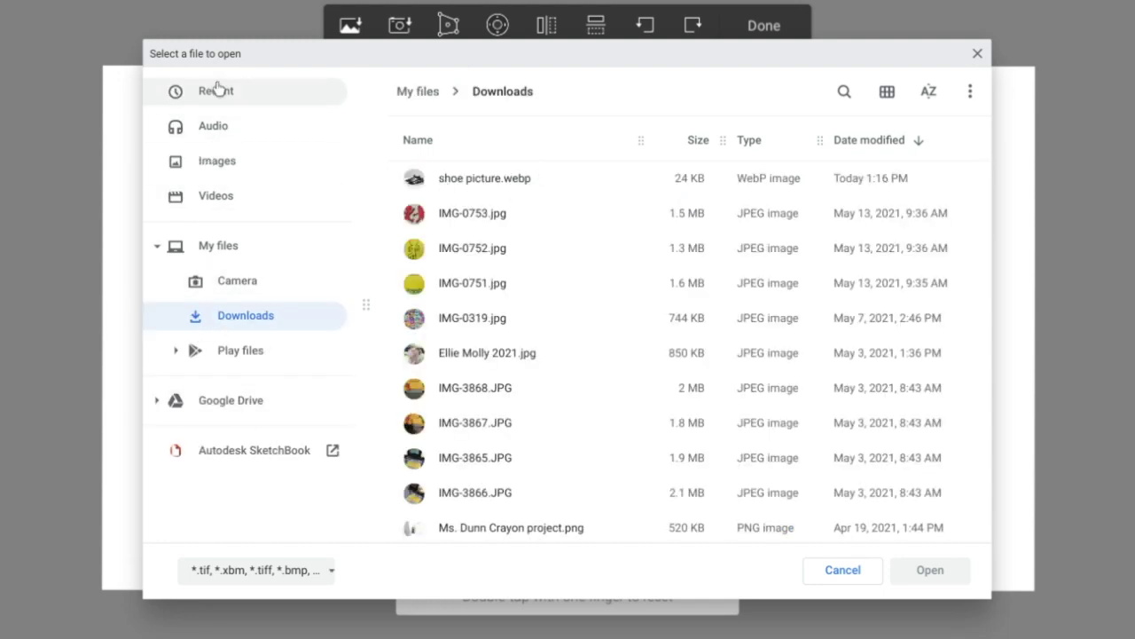
click(462, 186)
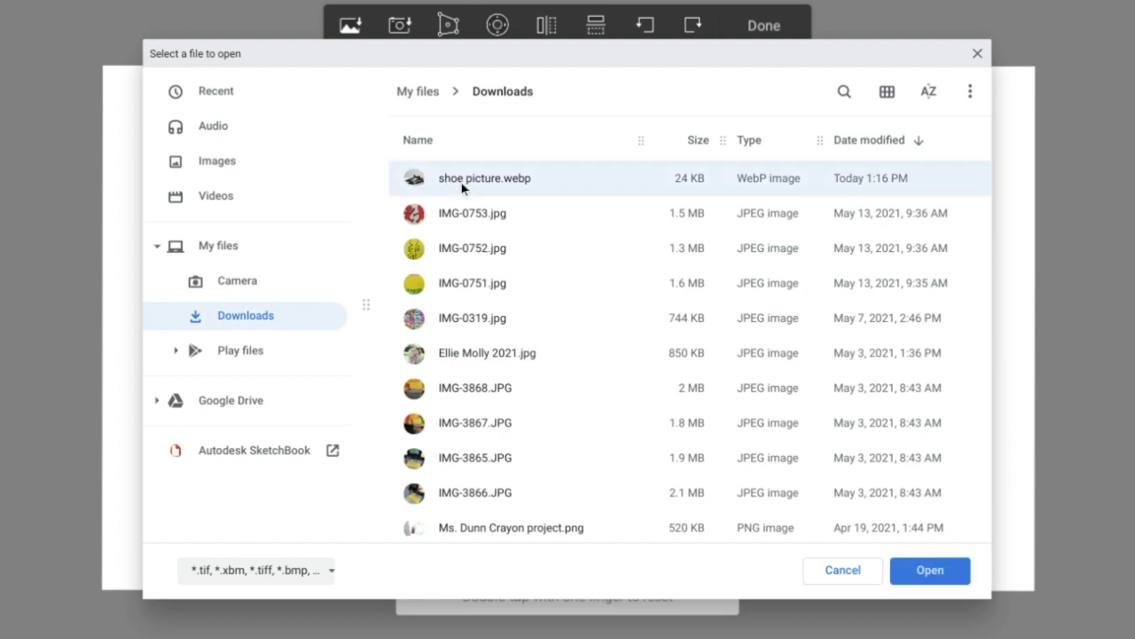
click(940, 577)
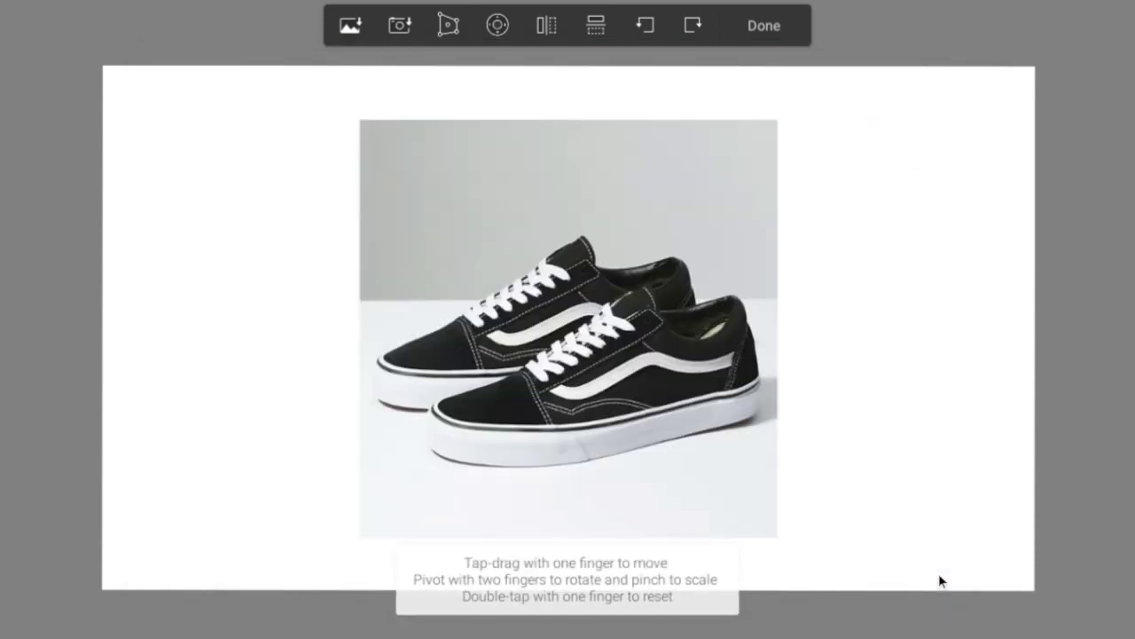
Enlarge the imported photo to about 263%, rotate it about -10° so the front shoe fills the canvas, and accept the placement
scroll(567, 328, up, 5)
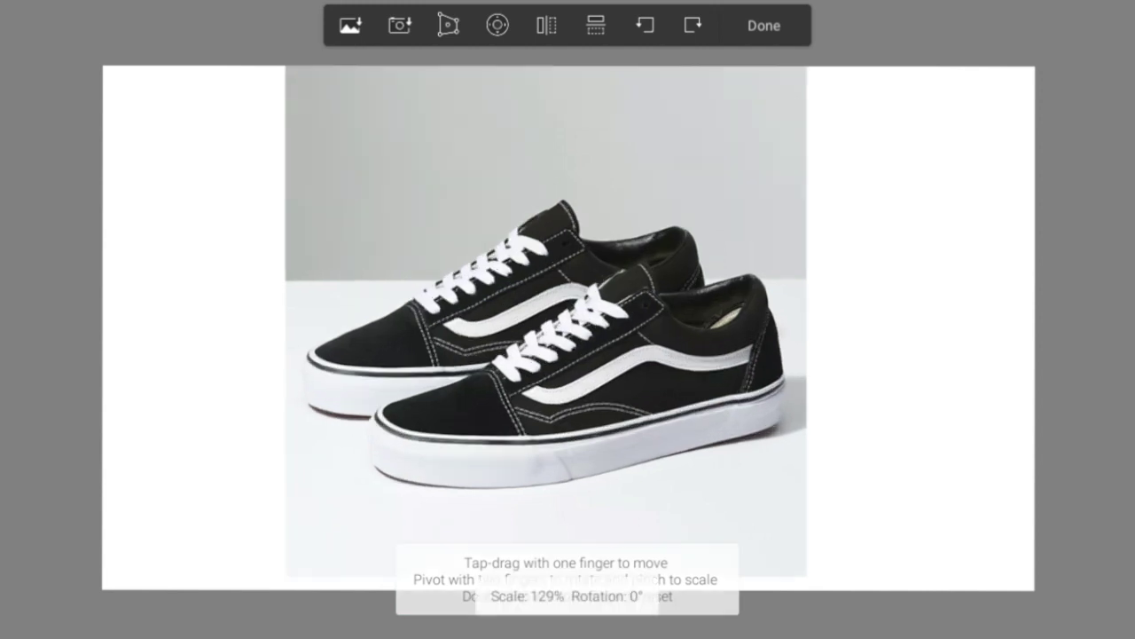
scroll(568, 329, up, 2)
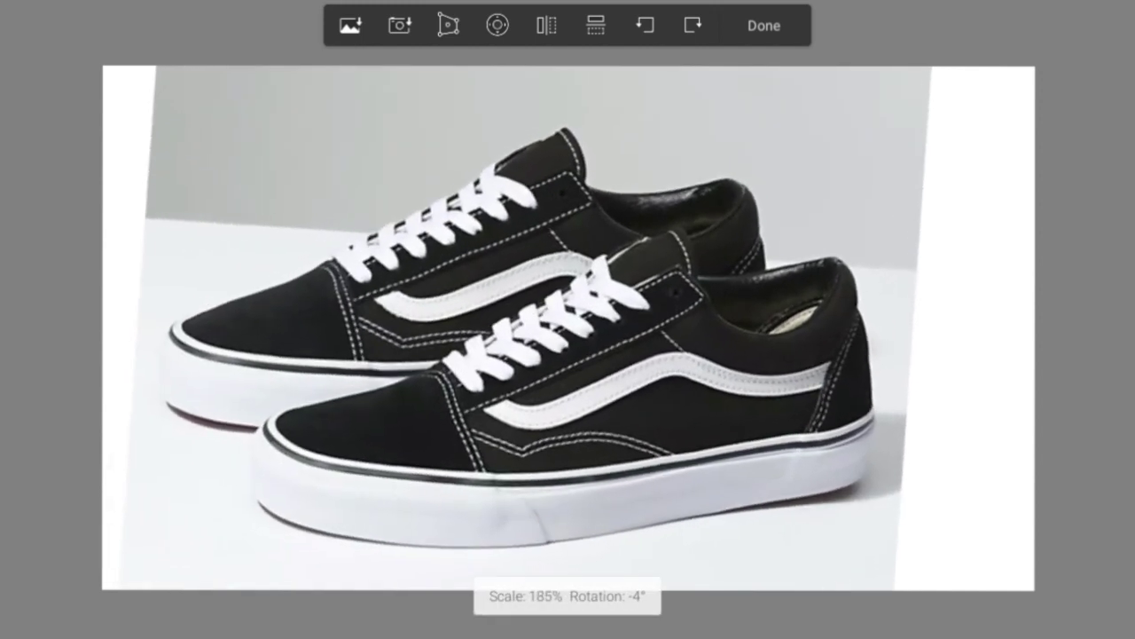
scroll(568, 328, up, 4)
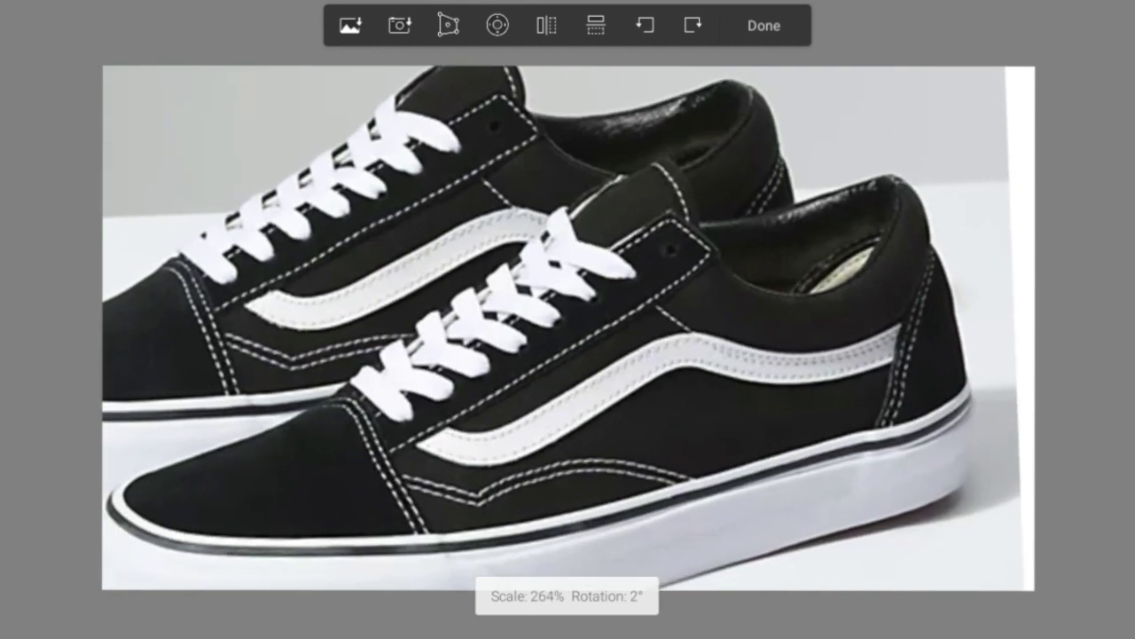
scroll(568, 329, down, 2)
scroll(568, 328, up, 1)
scroll(568, 328, up, 1)
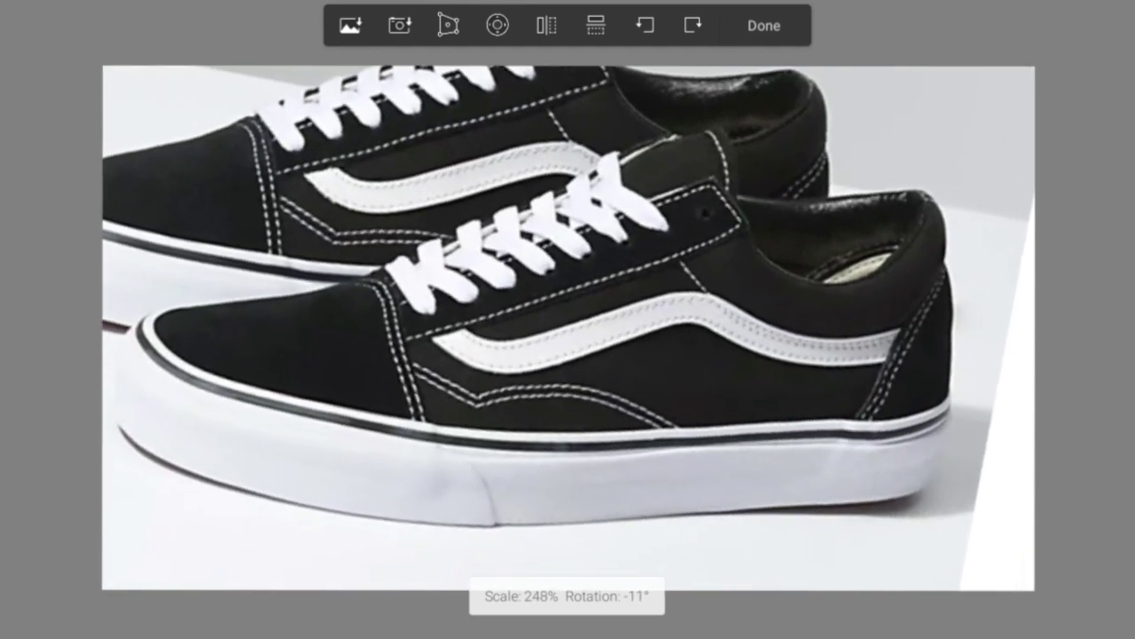
scroll(568, 328, up, 1)
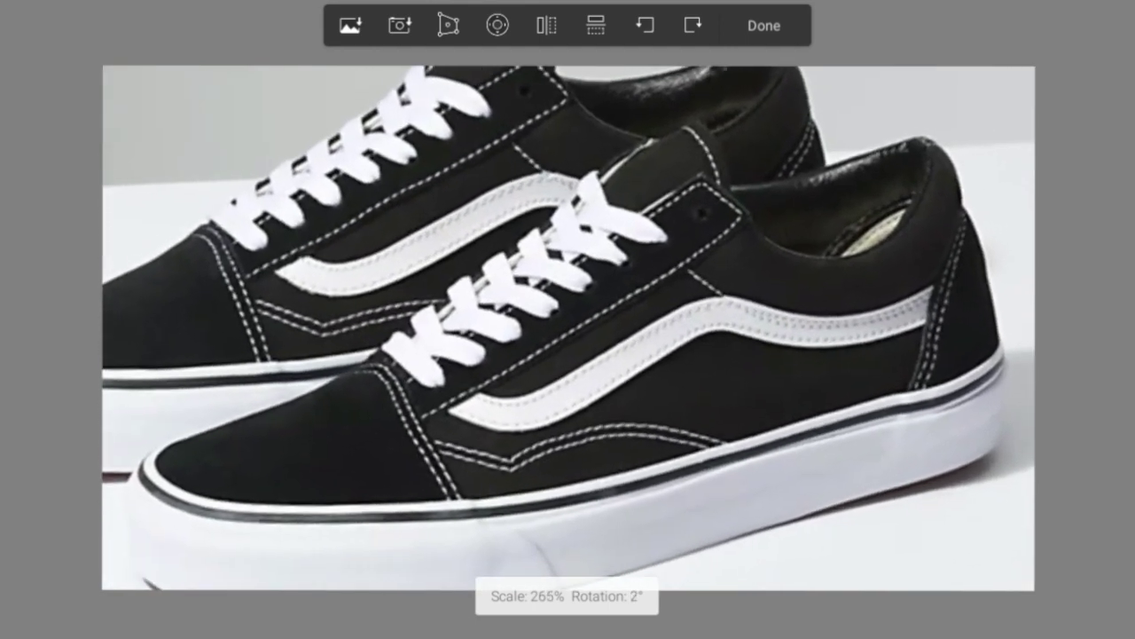
scroll(568, 328, up, 1)
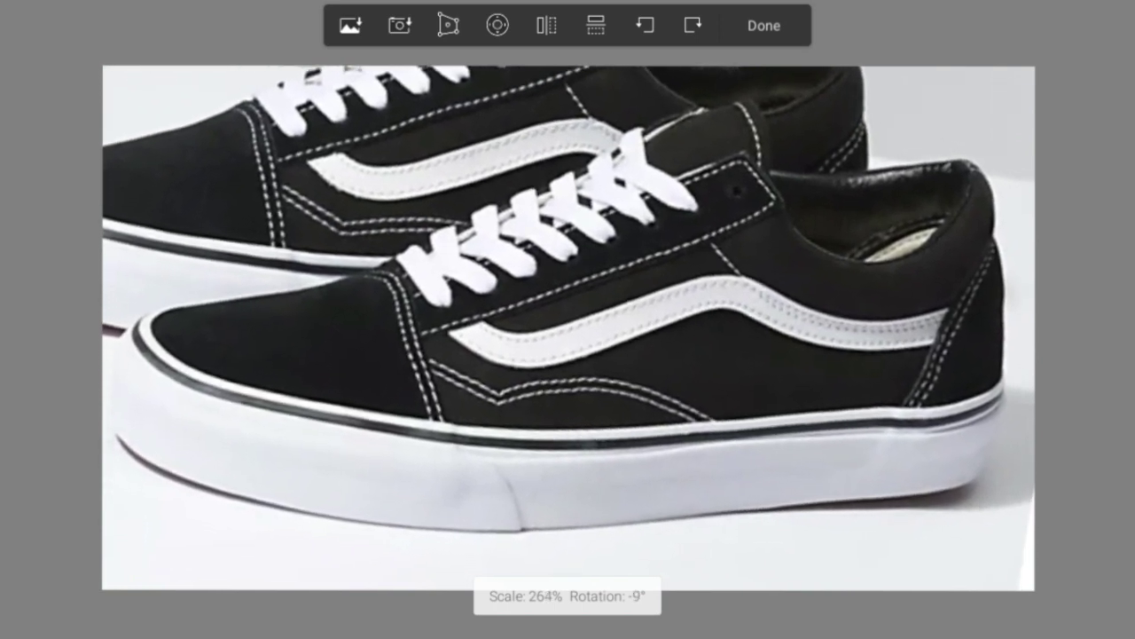
scroll(568, 328, up, 1)
scroll(568, 328, down, 1)
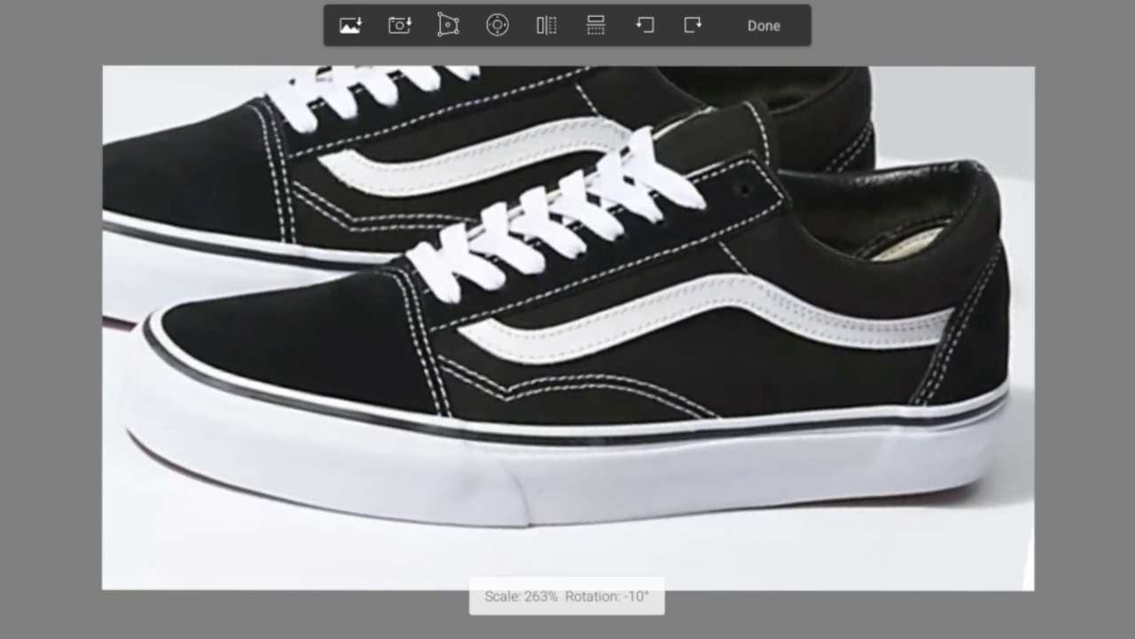
click(764, 25)
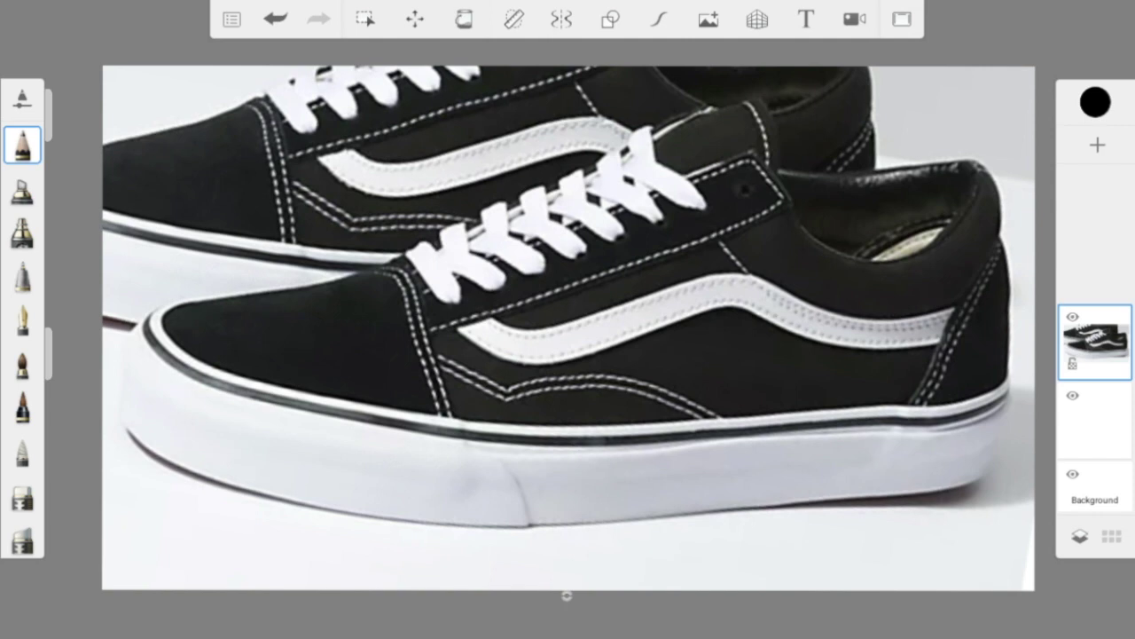
Erase much of the rear shoe and the background above the front shoe on the photo layer
click(22, 496)
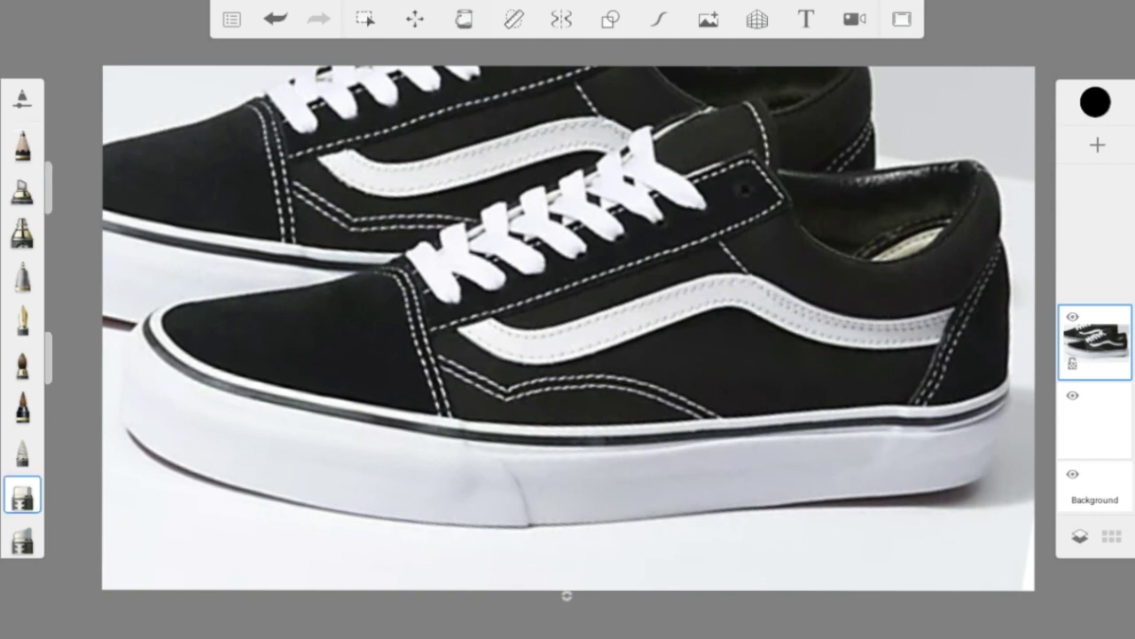
mouse_move(266, 124)
mouse_down()
mouse_move(151, 182)
mouse_move(337, 89)
mouse_move(532, 89)
mouse_move(146, 184)
mouse_up()
mouse_move(146, 184)
mouse_down()
mouse_move(546, 88)
mouse_move(688, 76)
mouse_move(905, 86)
mouse_move(621, 102)
mouse_move(541, 122)
mouse_up()
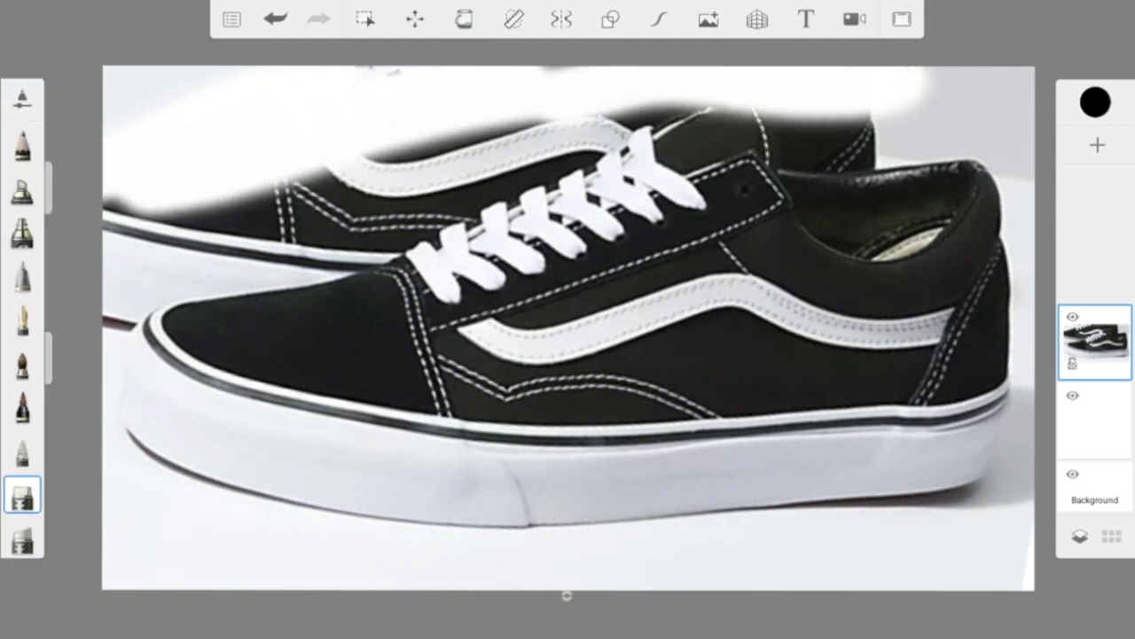
key(ctrl+z)
mouse_move(206, 146)
mouse_down()
mouse_move(146, 178)
mouse_move(147, 195)
mouse_move(329, 111)
mouse_move(124, 253)
mouse_move(333, 159)
mouse_move(346, 169)
mouse_move(319, 128)
mouse_move(559, 70)
mouse_up()
mouse_move(302, 133)
mouse_down()
mouse_move(515, 124)
mouse_move(657, 84)
mouse_move(763, 80)
mouse_move(870, 98)
mouse_move(922, 89)
mouse_move(851, 111)
mouse_move(550, 111)
mouse_move(293, 235)
mouse_move(213, 257)
mouse_up()
drag(373, 209, 107, 302)
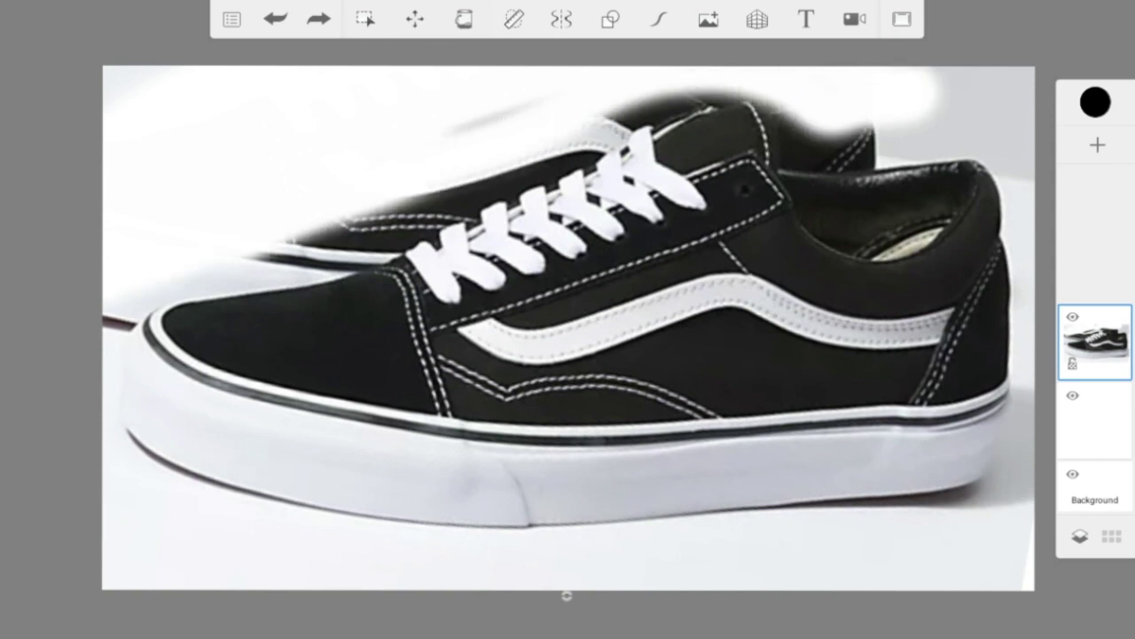
drag(454, 130, 538, 105)
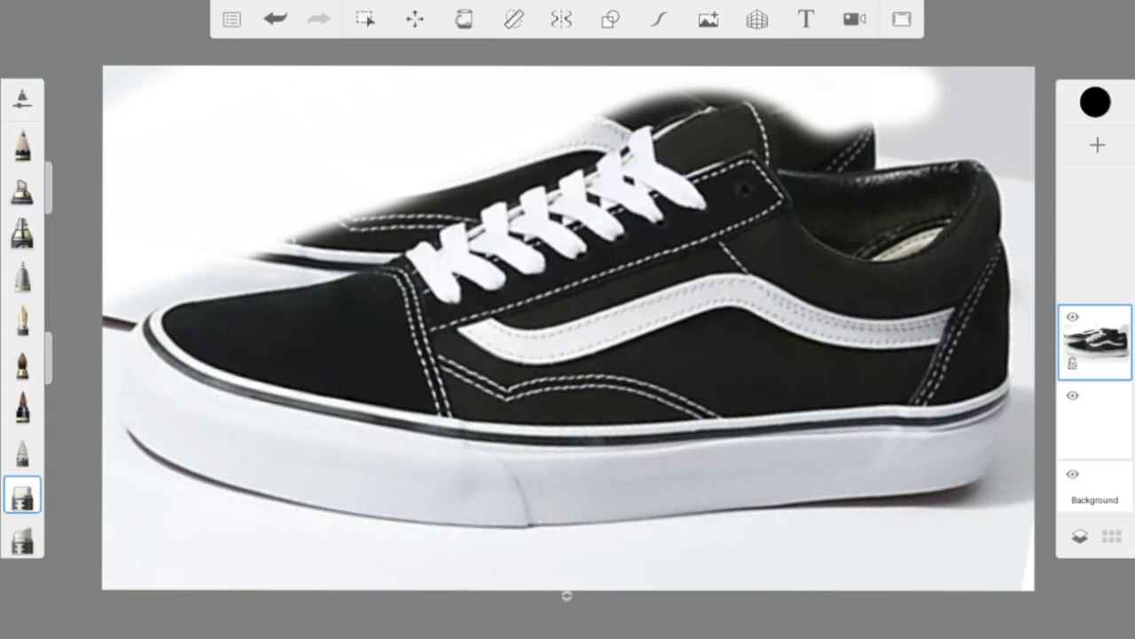
Move the photo layer beneath the empty layer and make the empty layer active for drawing
drag(1096, 341, 1096, 419)
click(1095, 343)
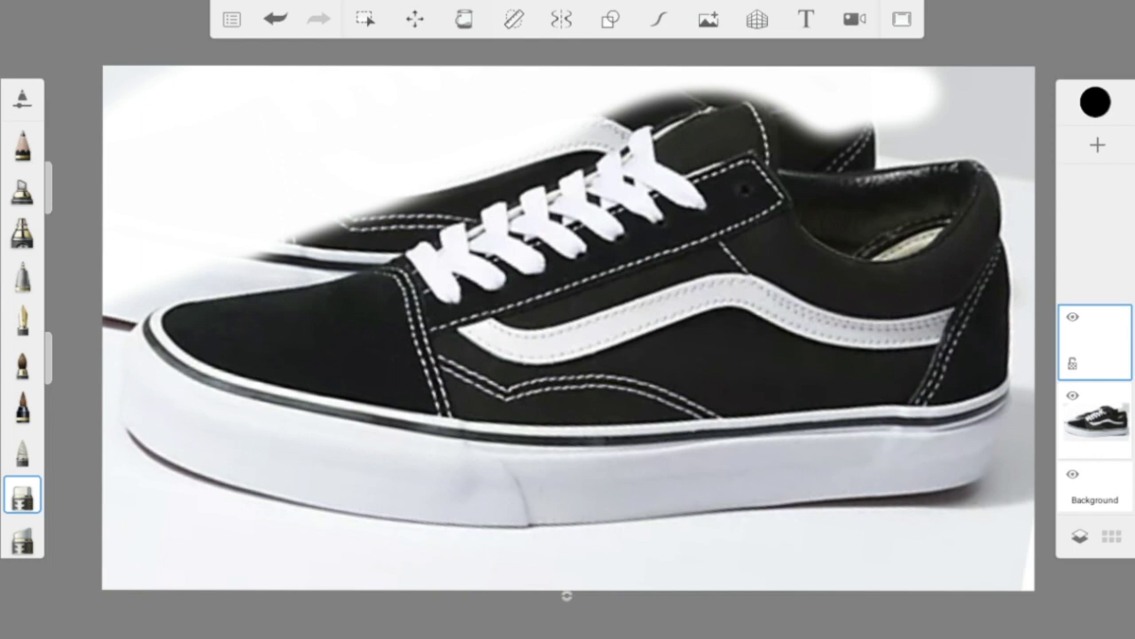
Choose the Technical Pen, try a short test stroke at size 3.9, undo it and increase the pen size slightly
click(22, 276)
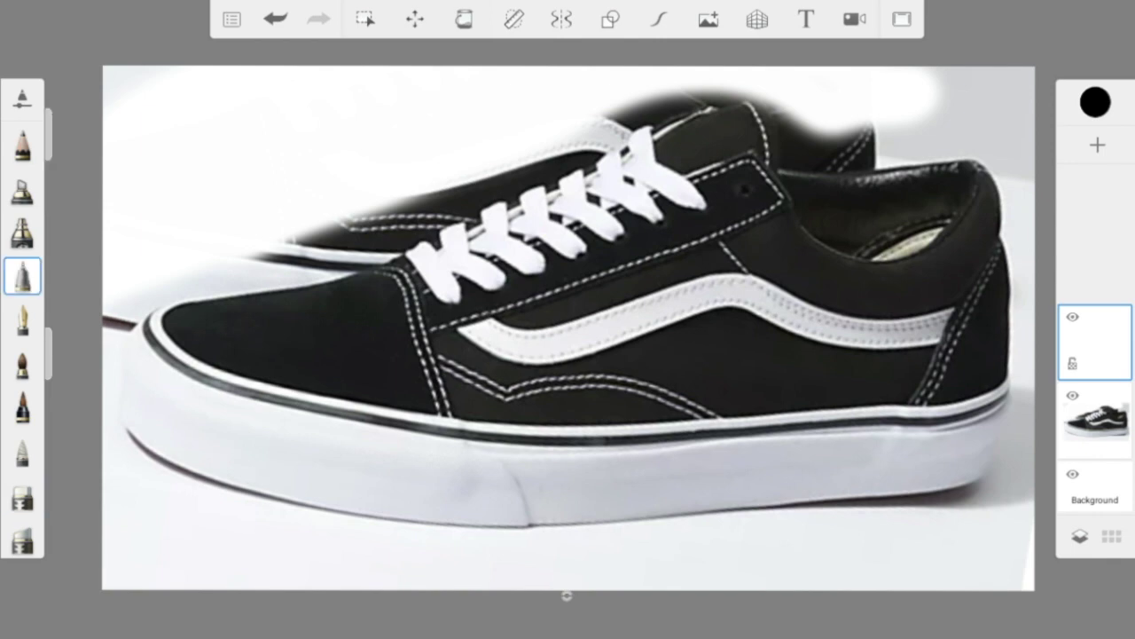
mouse_move(63, 159)
mouse_down()
mouse_move(62, 184)
mouse_move(62, 134)
mouse_up()
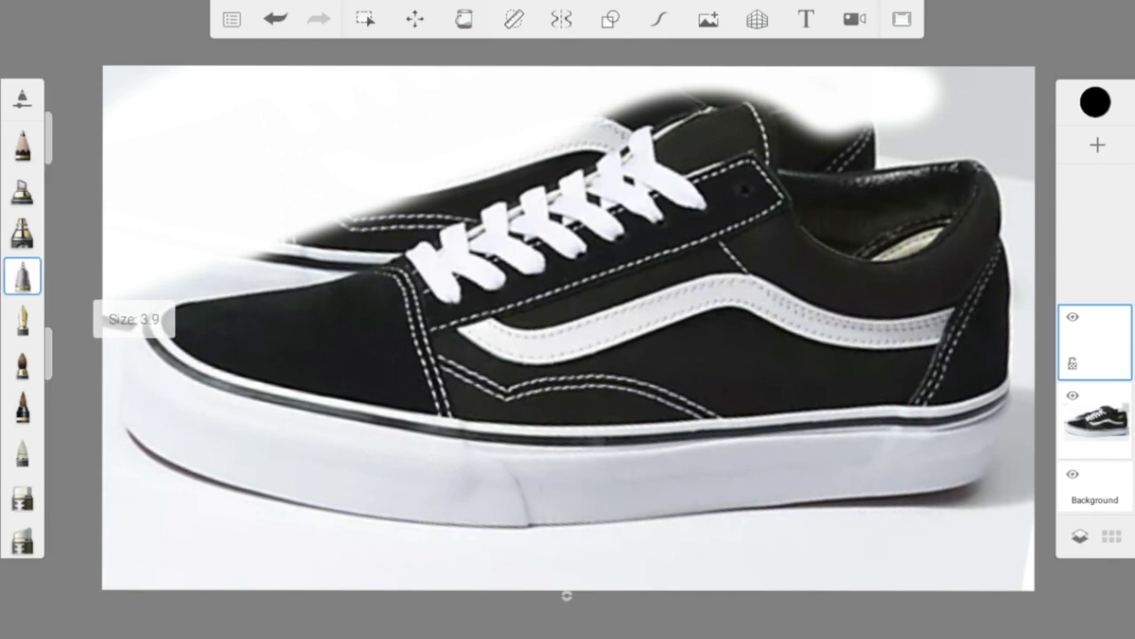
drag(188, 203, 286, 164)
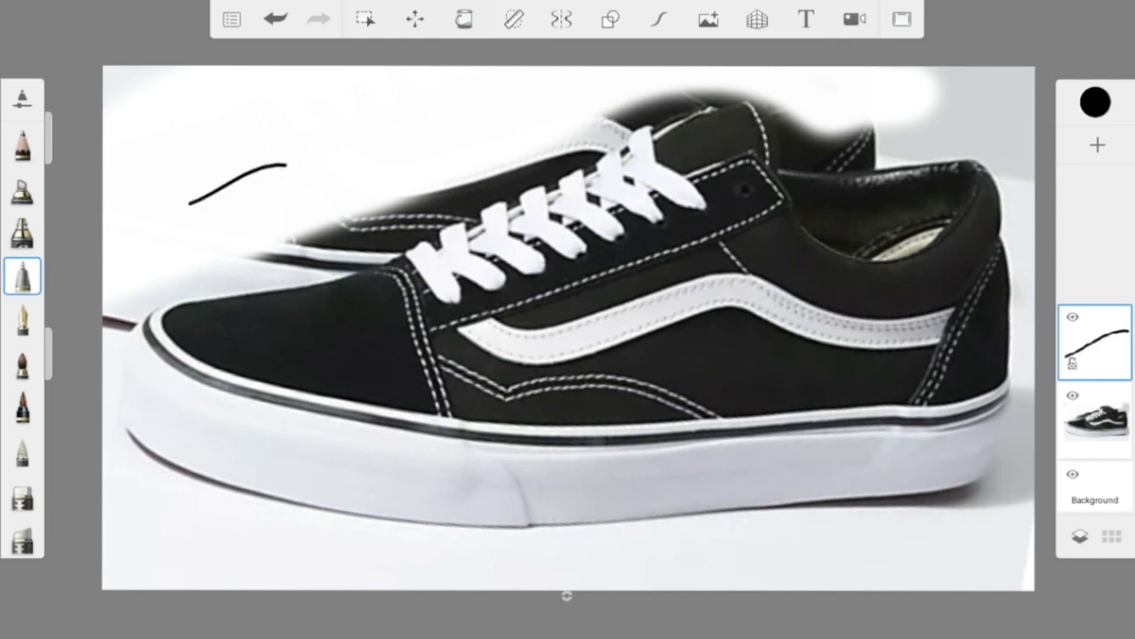
click(276, 19)
click(22, 99)
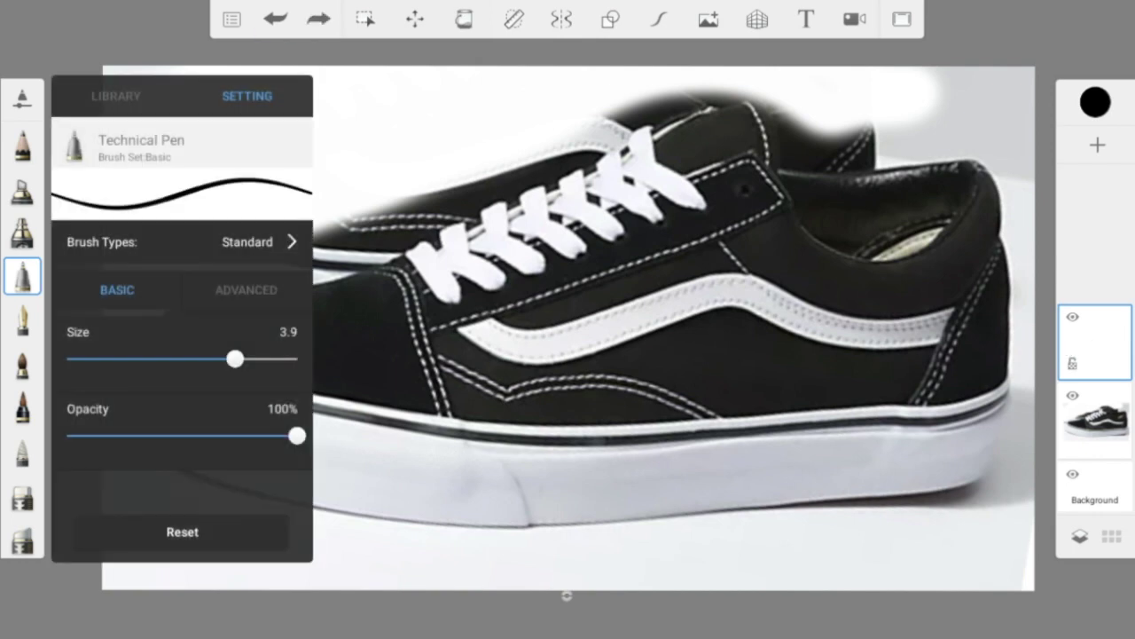
drag(234, 358, 239, 358)
click(22, 98)
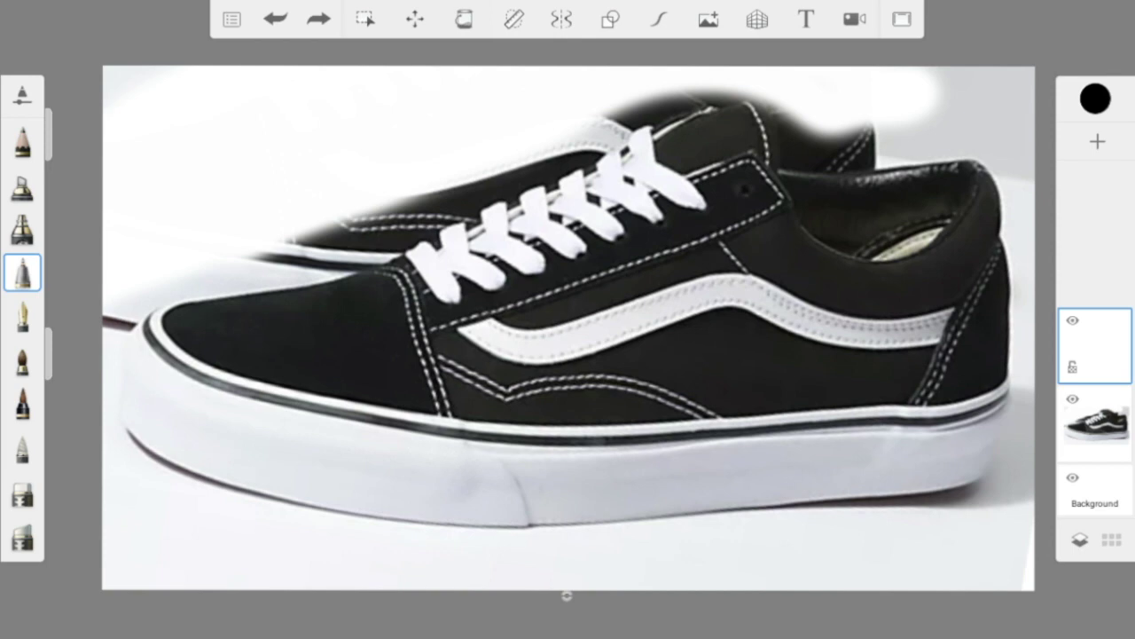
Reduce the photo layer's opacity to 42% and reselect the empty layer above it
click(1096, 424)
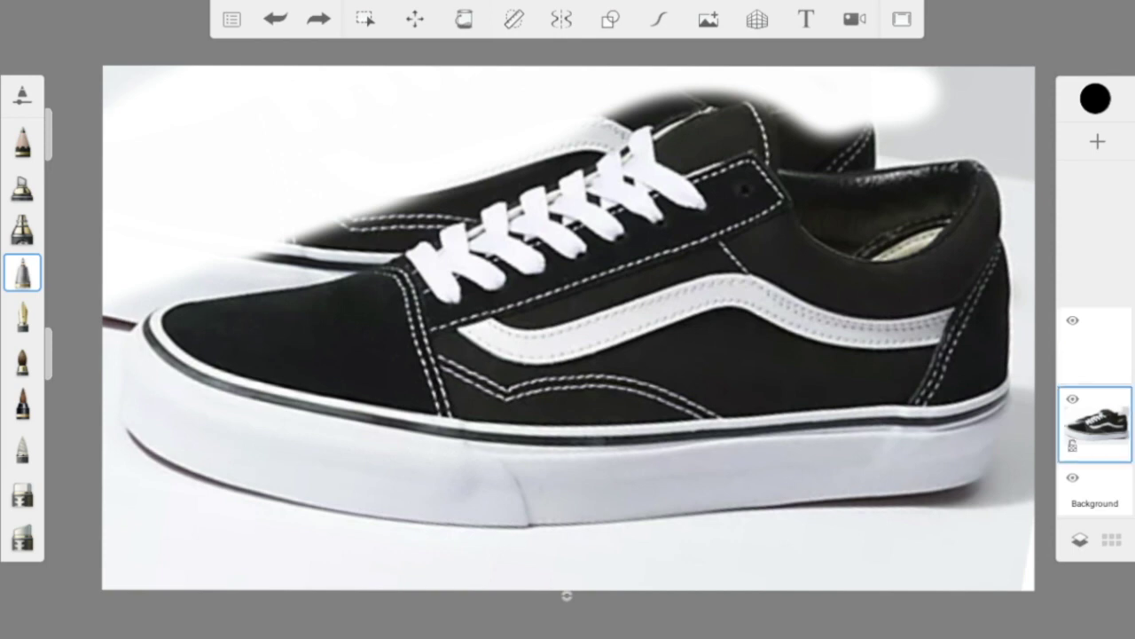
click(1096, 424)
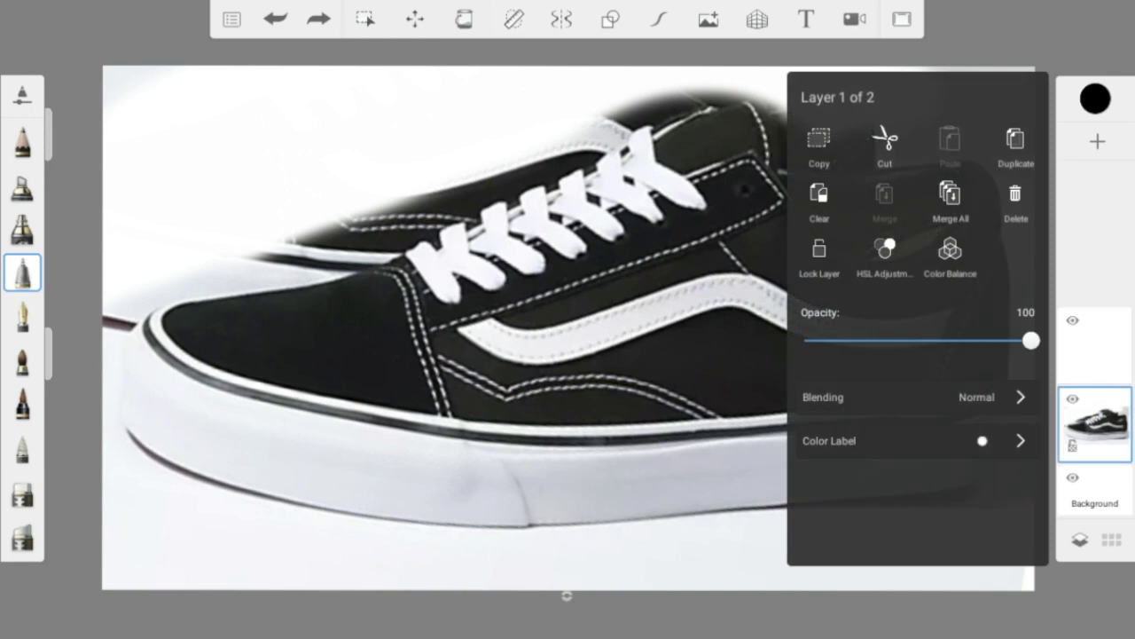
drag(1031, 340, 900, 340)
click(1095, 346)
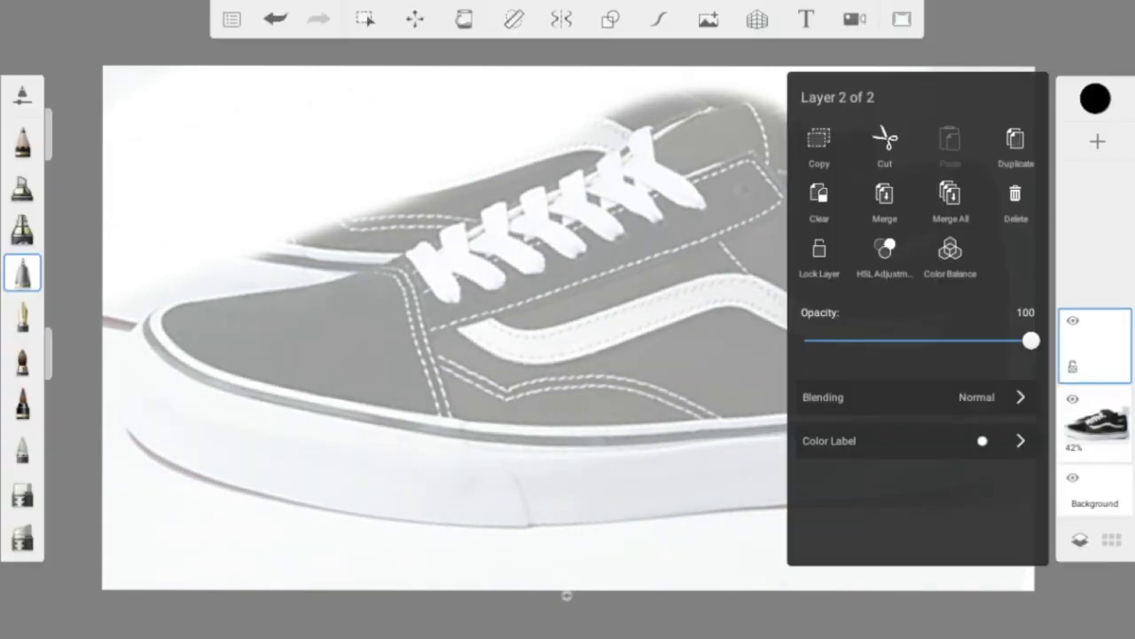
click(1096, 346)
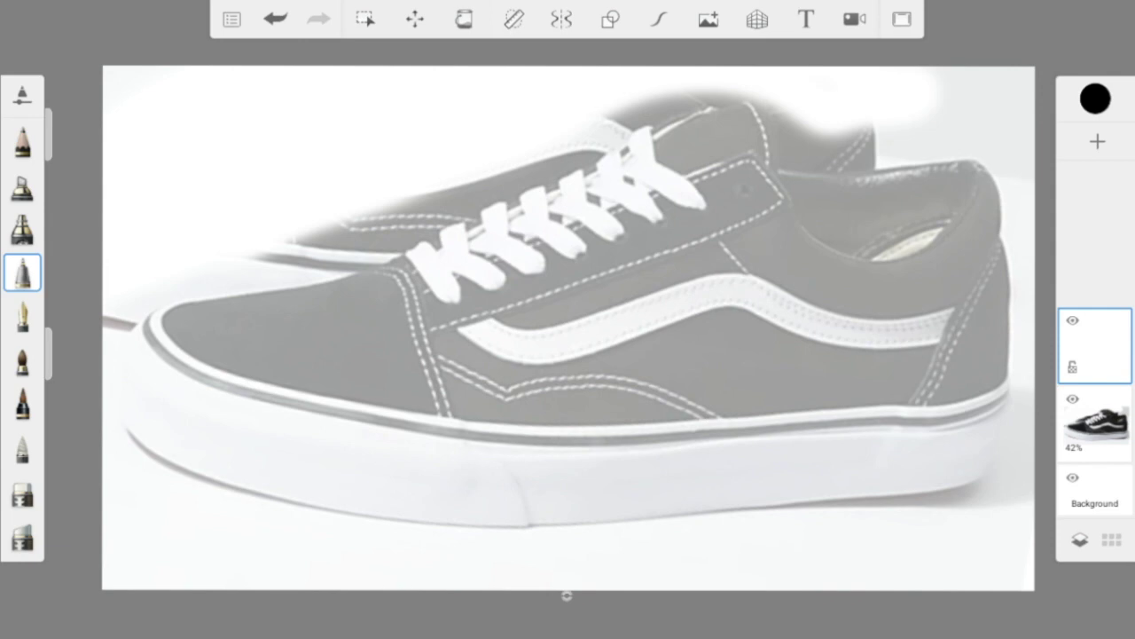
Trace the heel's outer edge in black from the top of the collar down to the sole
scroll(798, 266, up, 5)
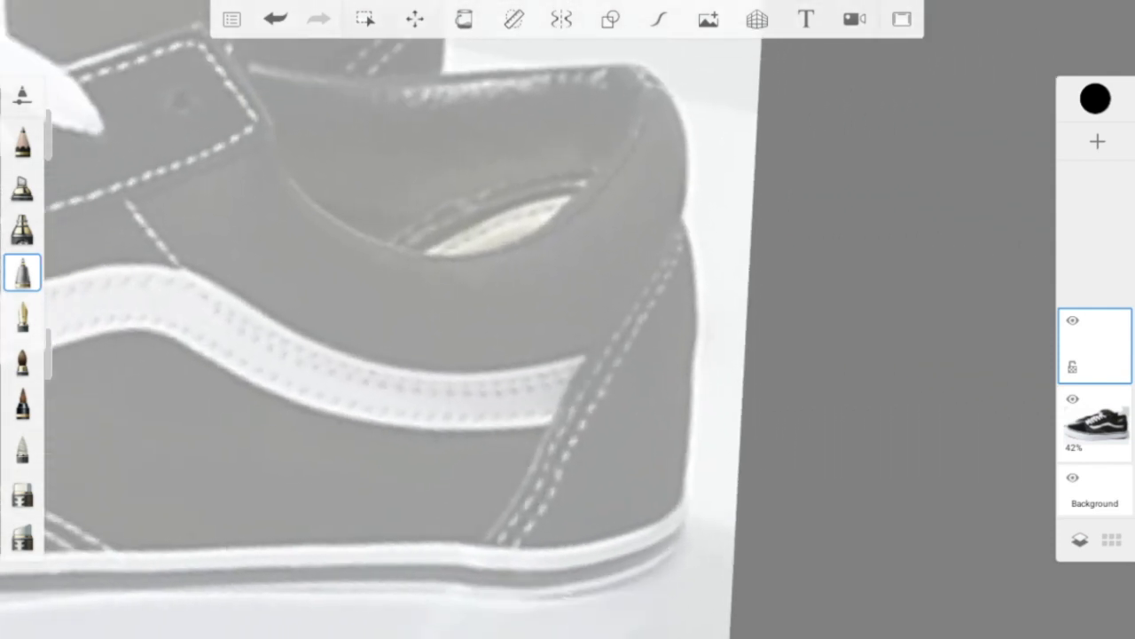
mouse_move(643, 71)
mouse_down()
mouse_move(688, 153)
mouse_move(679, 217)
mouse_move(694, 315)
mouse_move(670, 507)
mouse_up()
scroll(426, 320, down, 2)
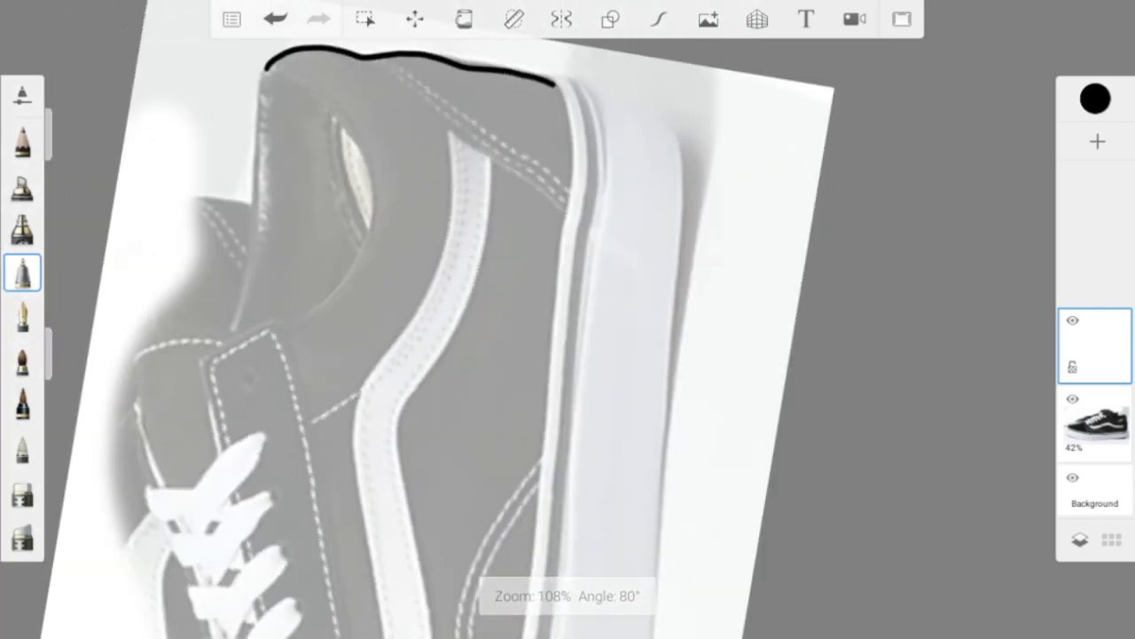
scroll(425, 320, up, 2)
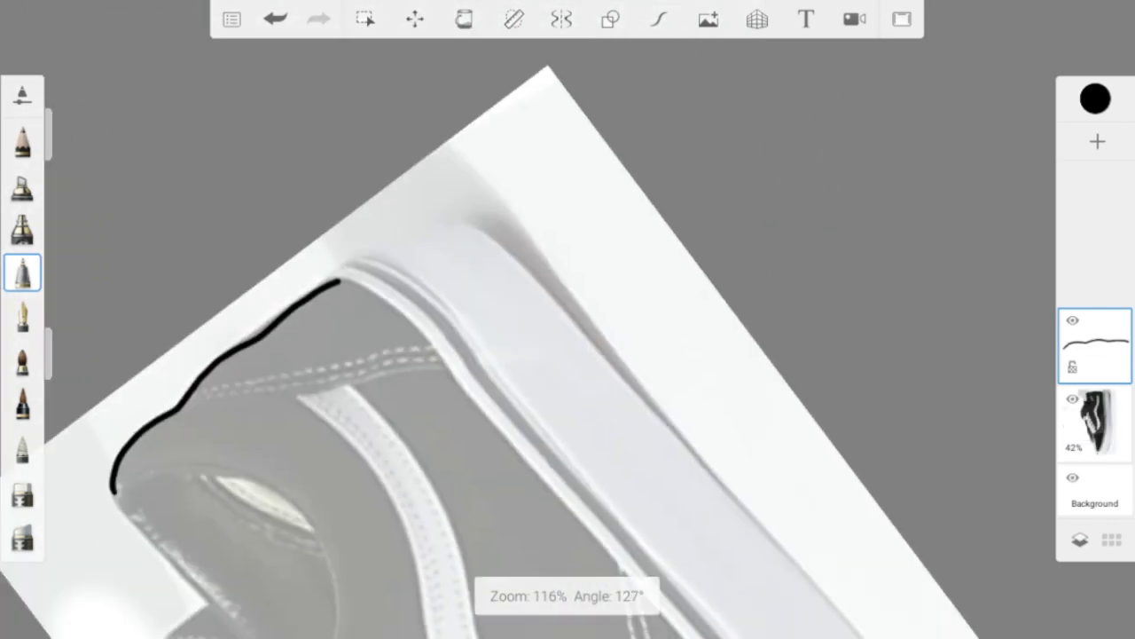